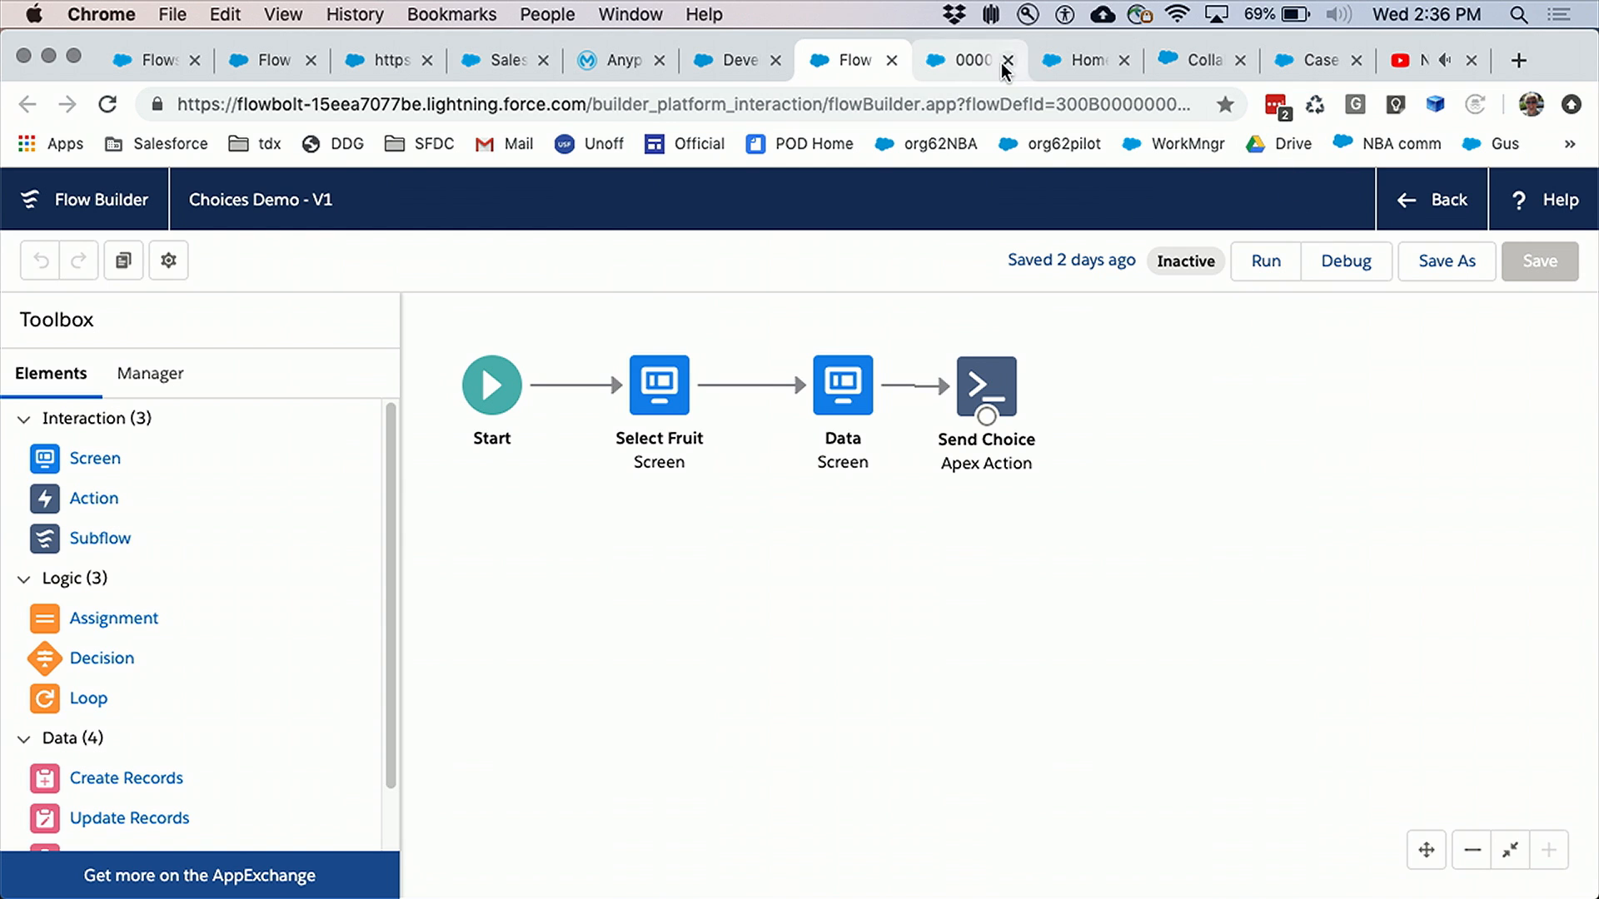
Switch to the Developer Console with the GetProducts class and resume its logging and update session.
{"action": "left_click", "coordinate": [710, 63]}
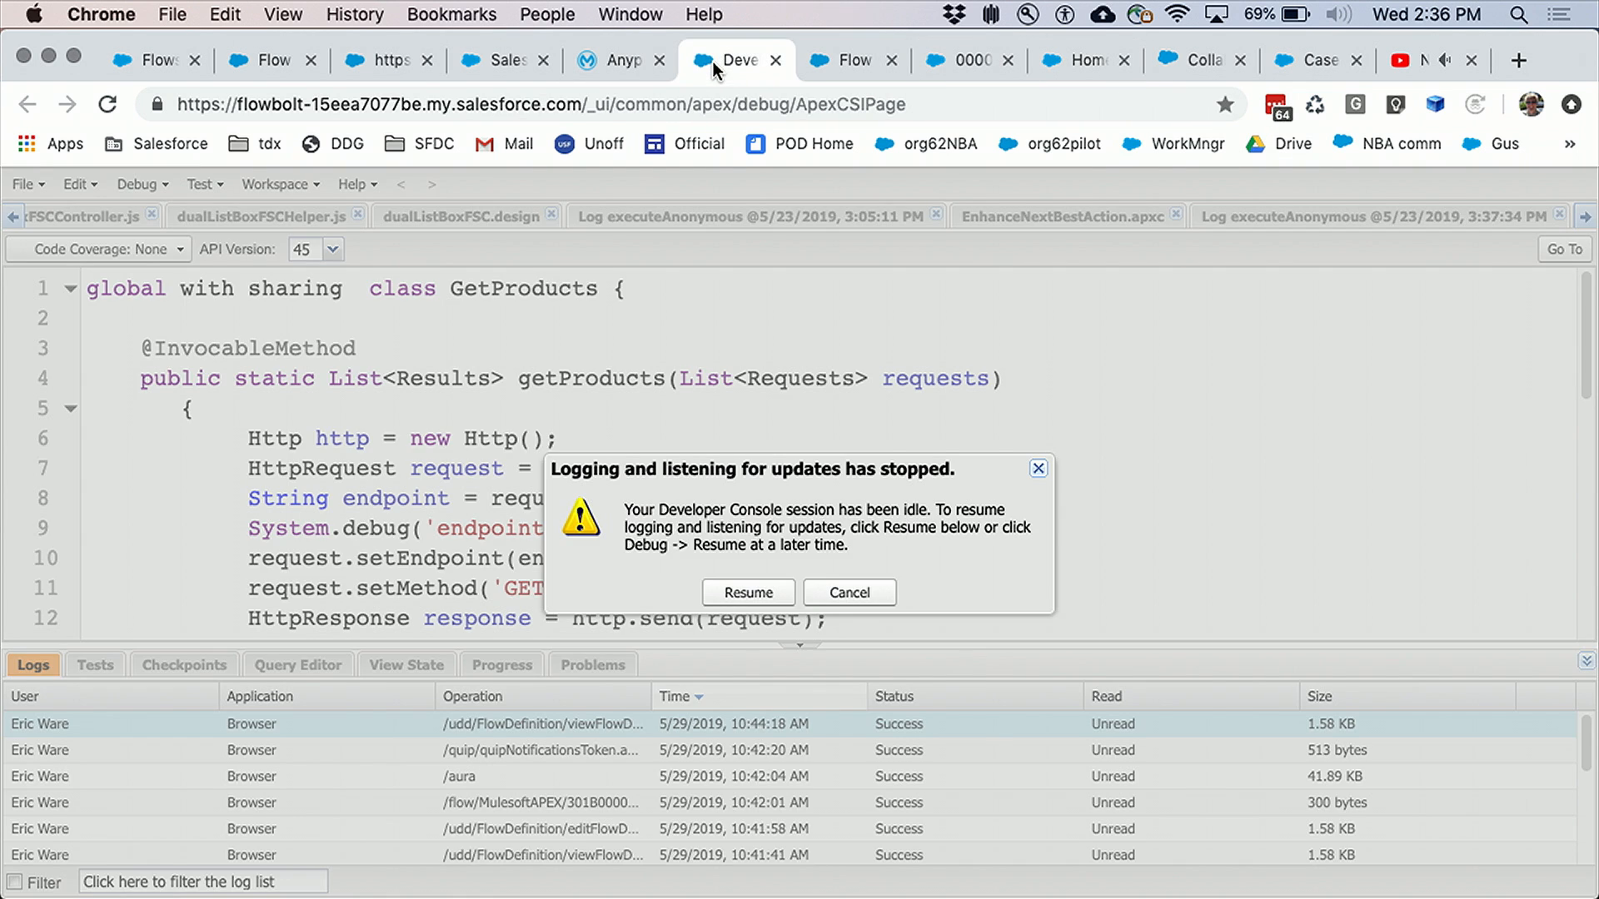
{"action": "left_click", "coordinate": [749, 593]}
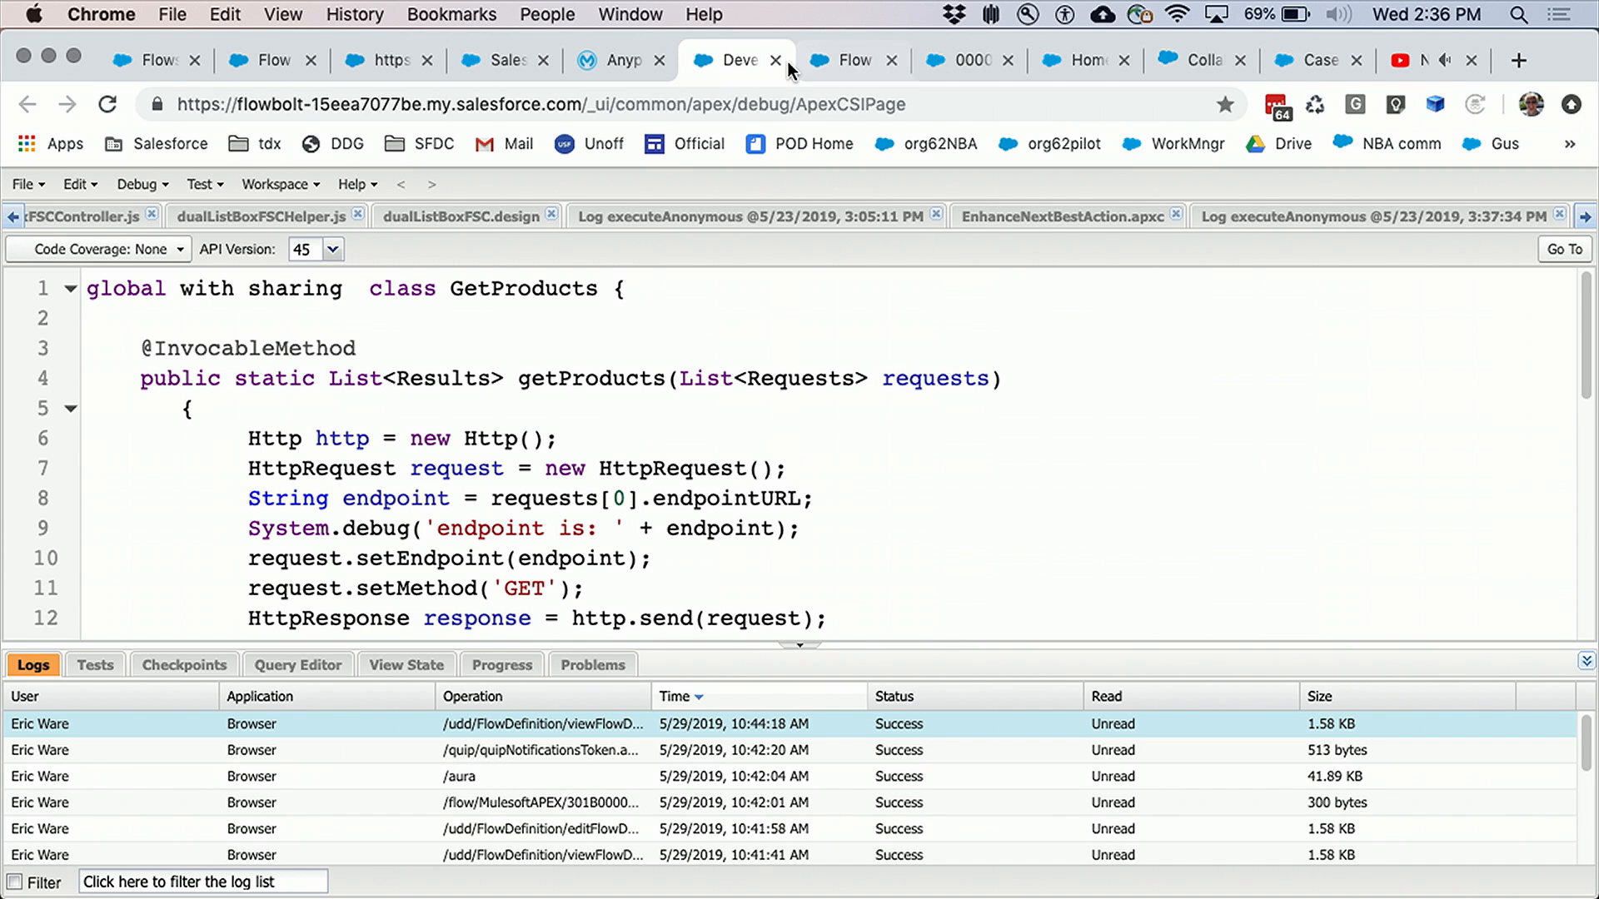
{"action": "key", "text": "ctrl+shift+Tab"}
{"action": "key", "text": "ctrl+shift+Tab"}
{"action": "left_click", "coordinate": [720, 72]}
{"action": "scroll", "coordinate": [1012, 539], "scroll_direction": "down", "scroll_amount": 7}
{"action": "scroll", "coordinate": [1012, 539], "scroll_direction": "up", "scroll_amount": 5}
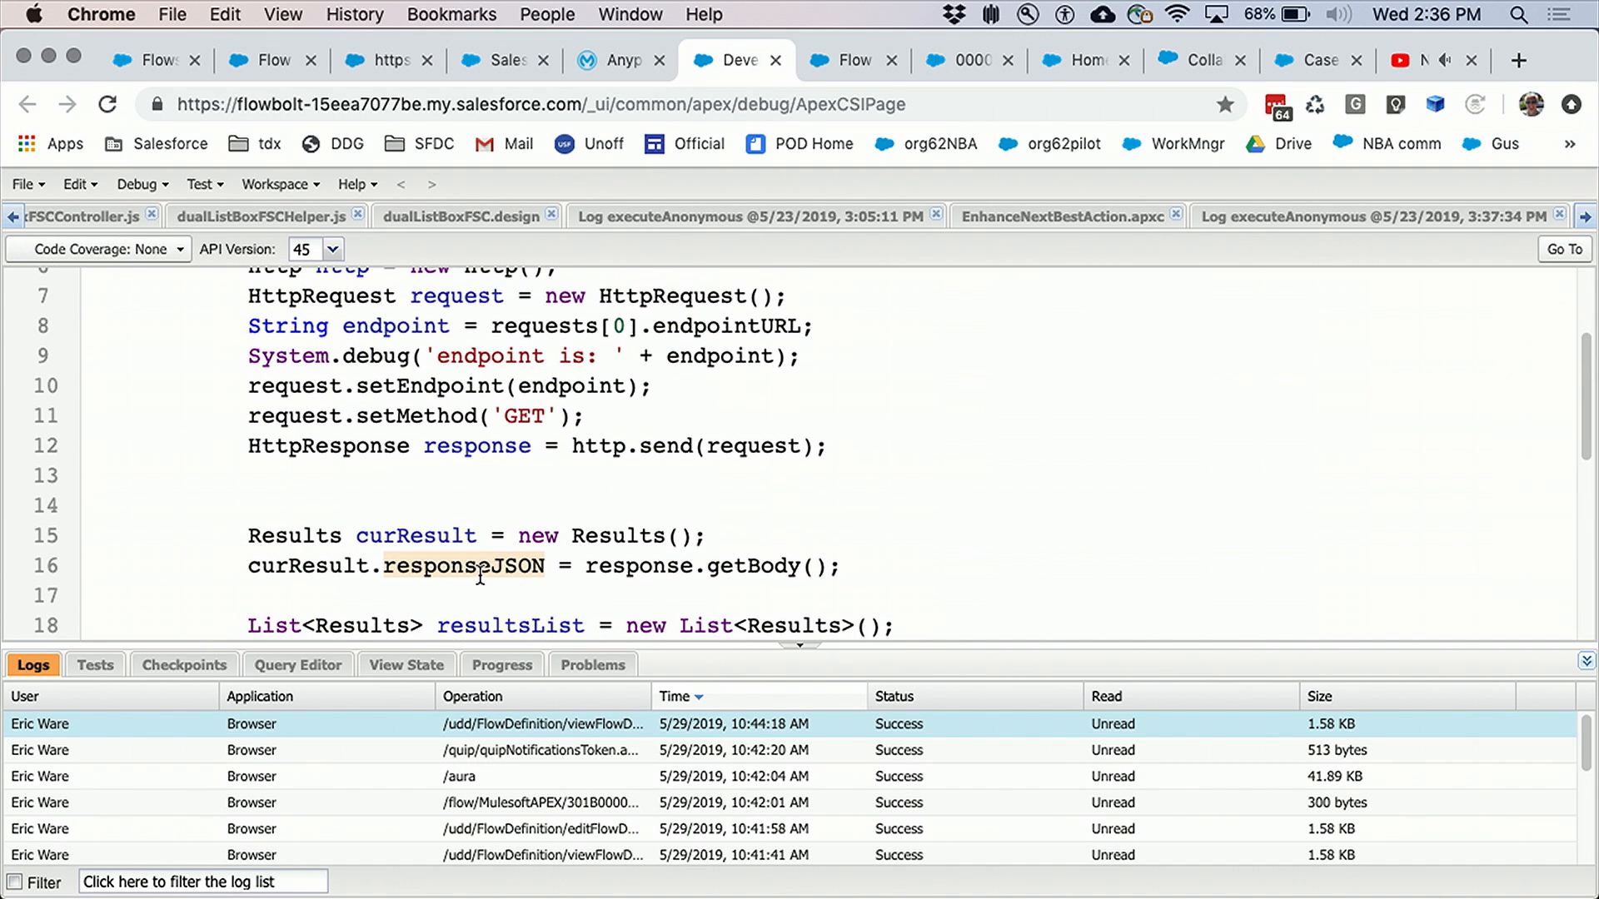
{"action": "double_click", "coordinate": [481, 572]}
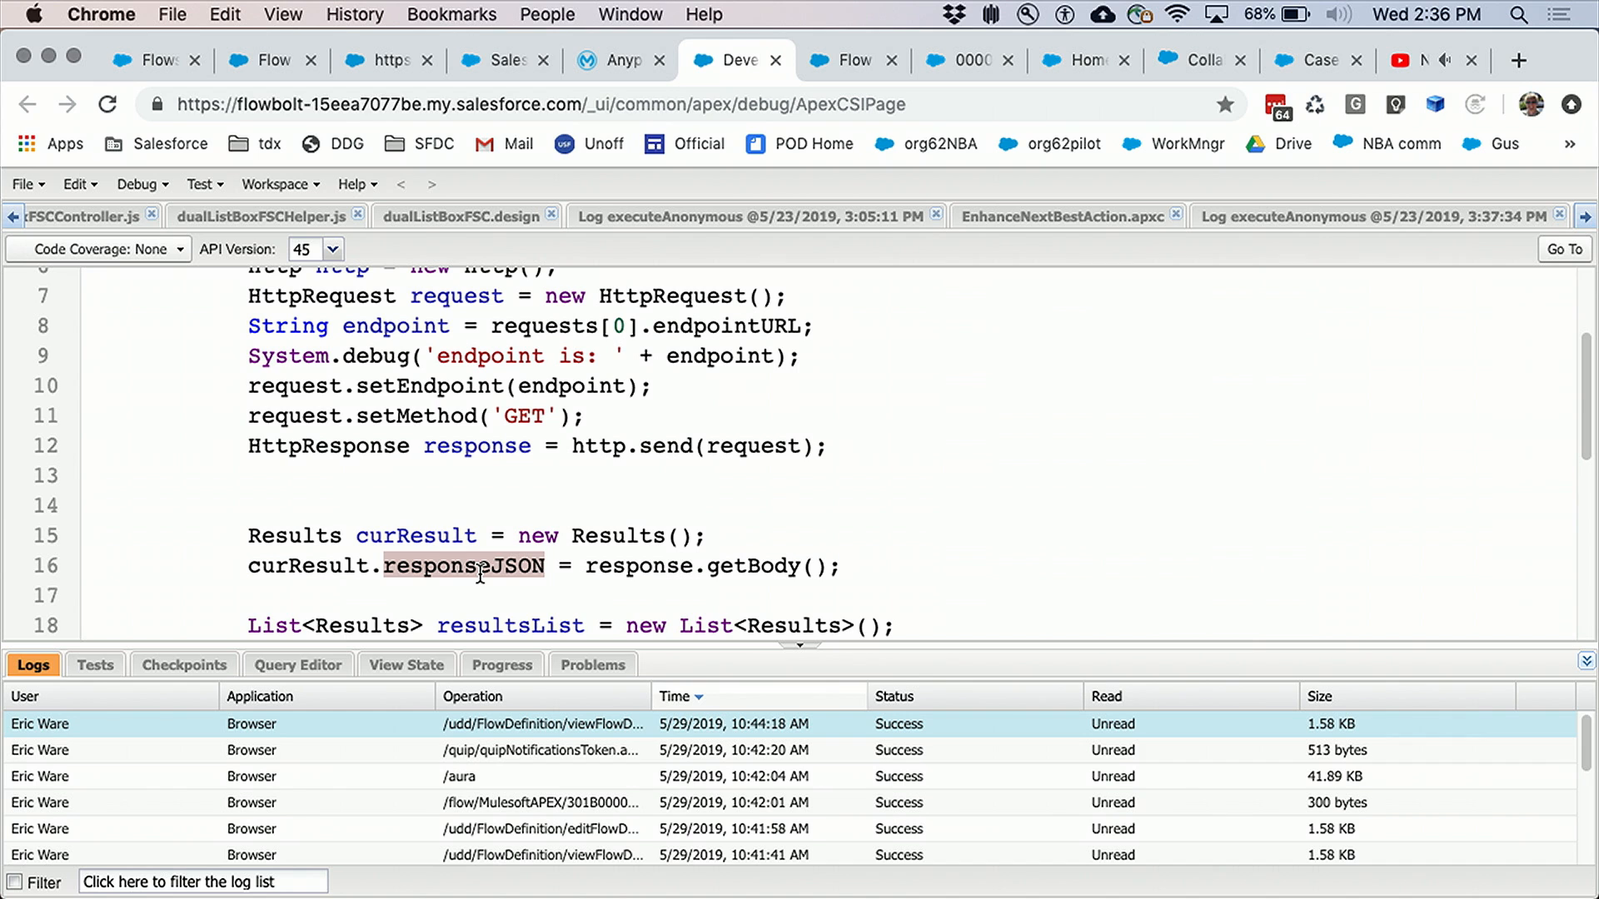
{"action": "left_click", "coordinate": [801, 446]}
{"action": "scroll", "coordinate": [805, 442], "scroll_direction": "up", "scroll_amount": 3}
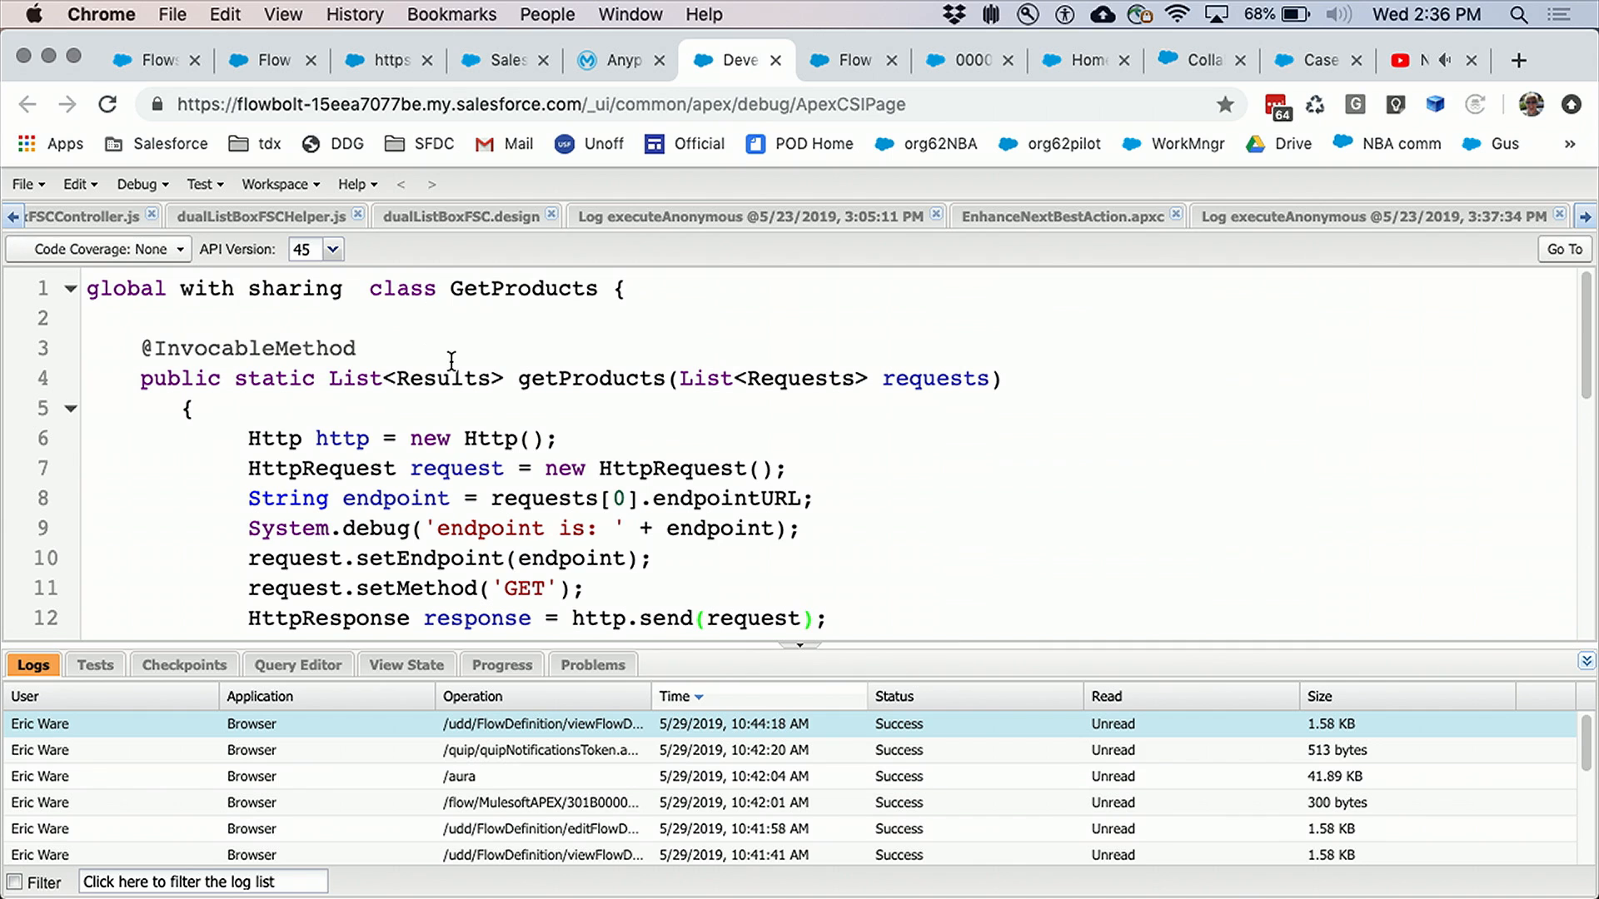
{"action": "left_click_drag", "start_coordinate": [358, 348], "coordinate": [137, 344]}
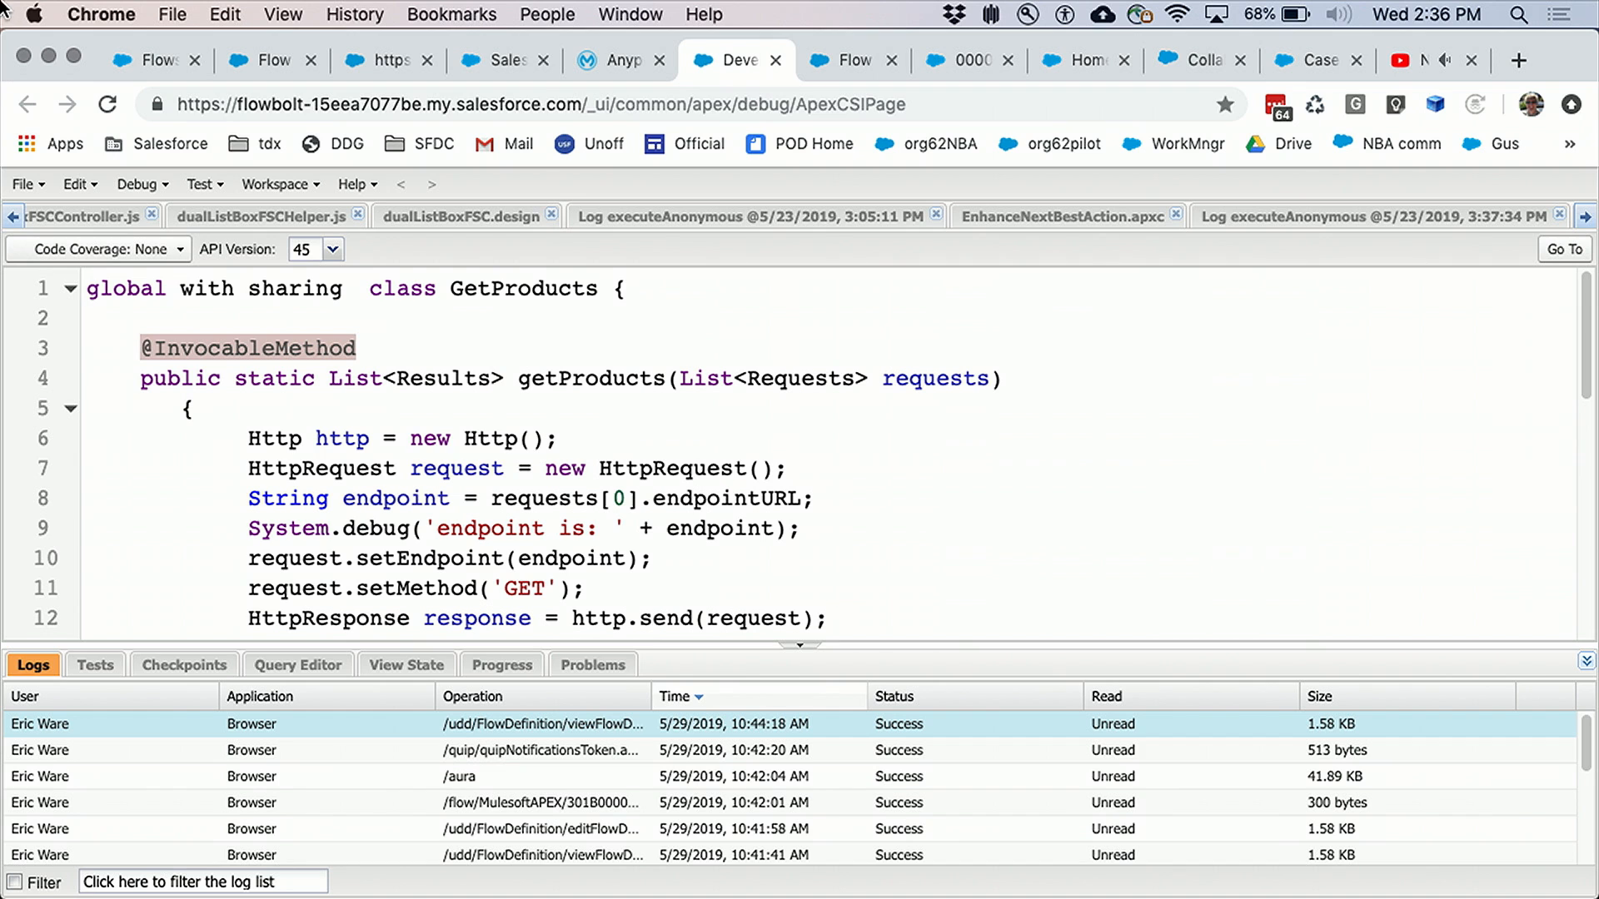
Switch to the MulesoftAPEX flow in Flow Builder and place a new Action element on the canvas.
{"action": "left_click", "coordinate": [279, 60]}
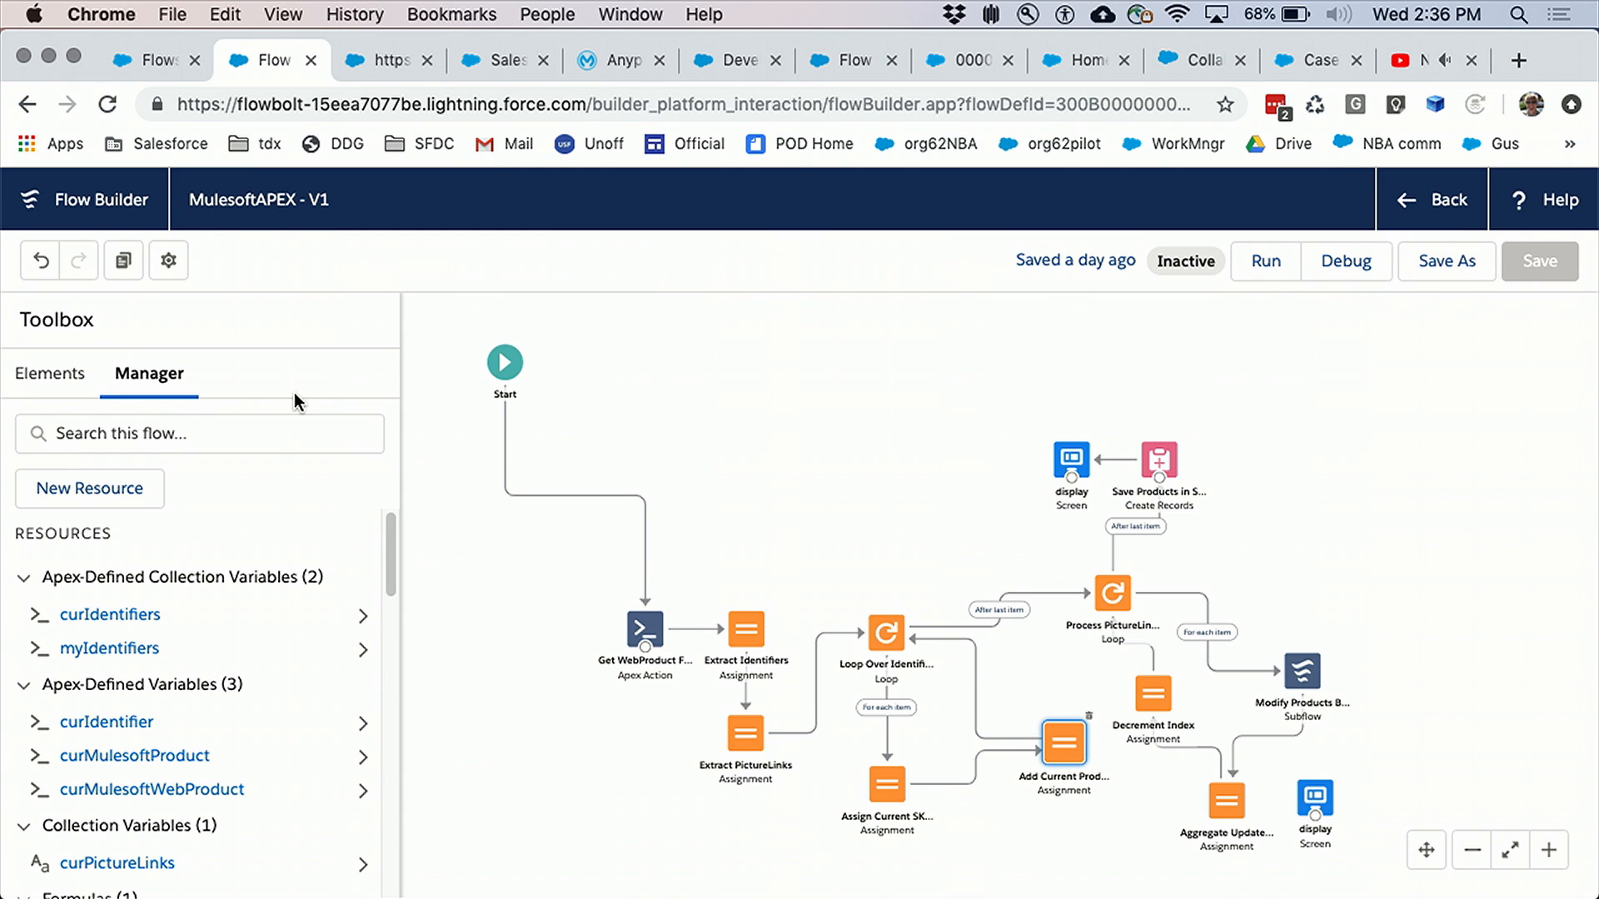
{"action": "left_click", "coordinate": [52, 373]}
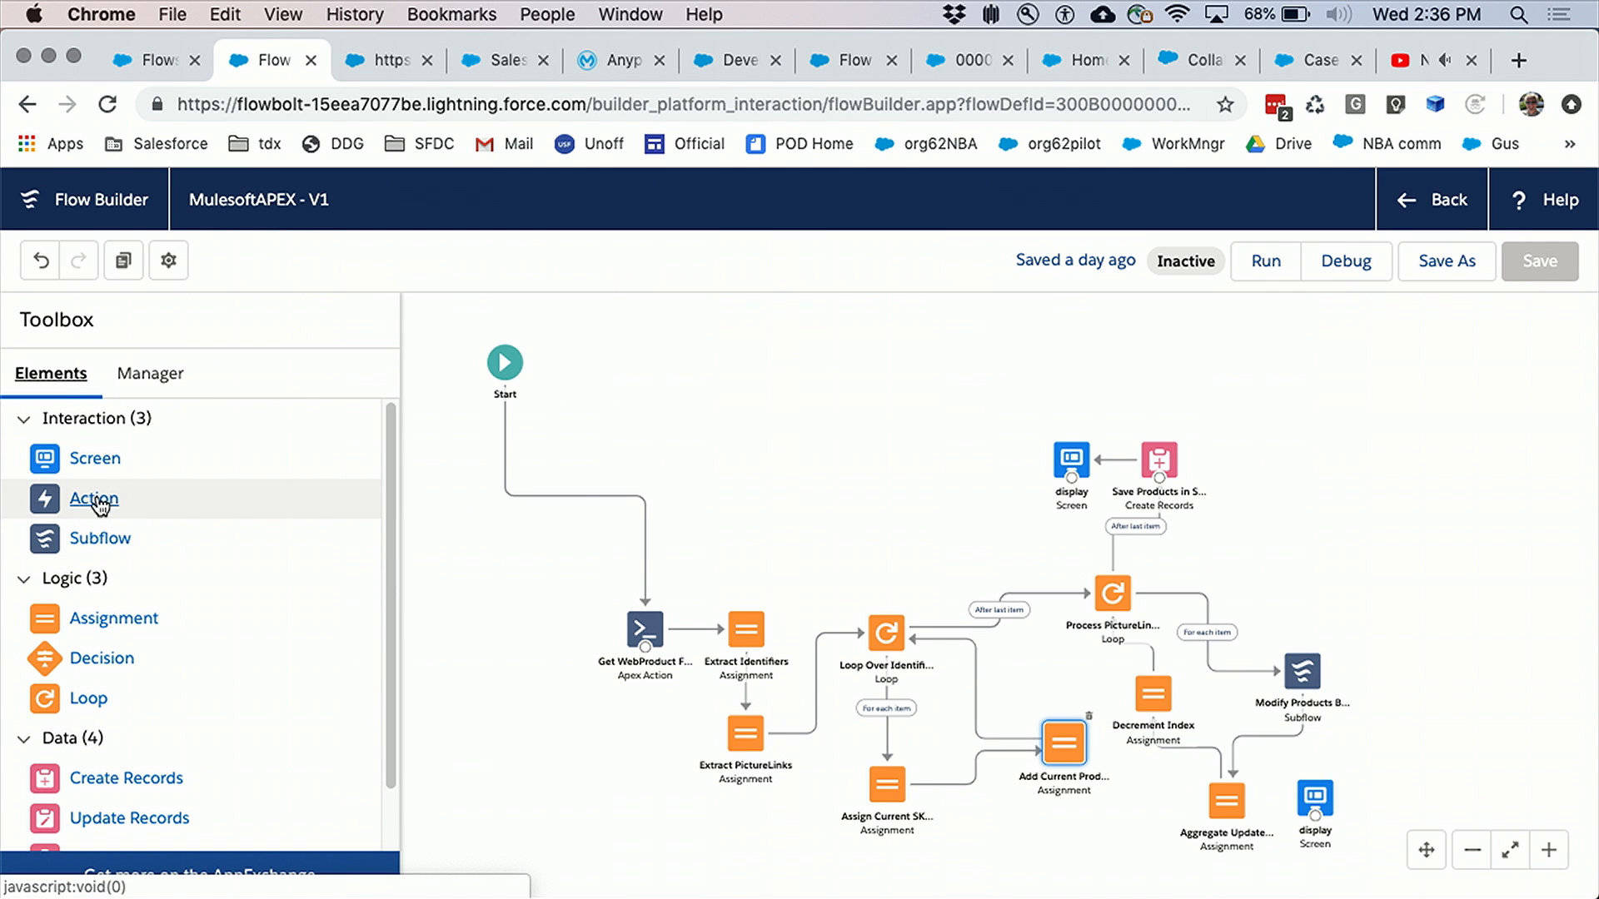
{"action": "left_click_drag", "start_coordinate": [83, 509], "coordinate": [800, 367]}
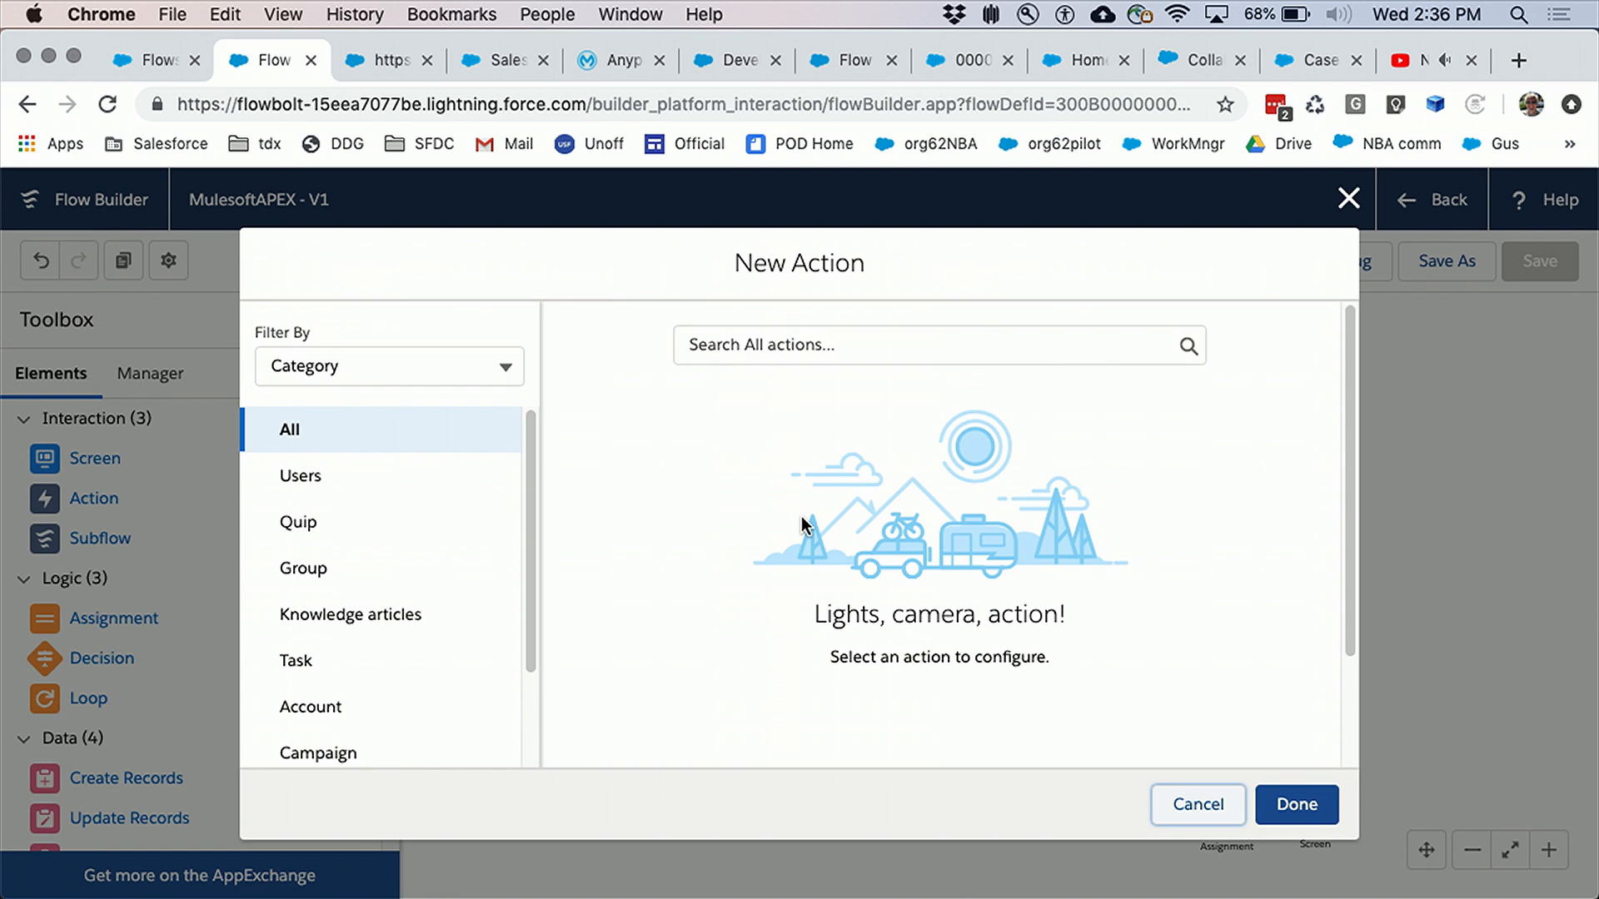
Browse the list of all available actions for the new Action element.
{"action": "left_click", "coordinate": [871, 348]}
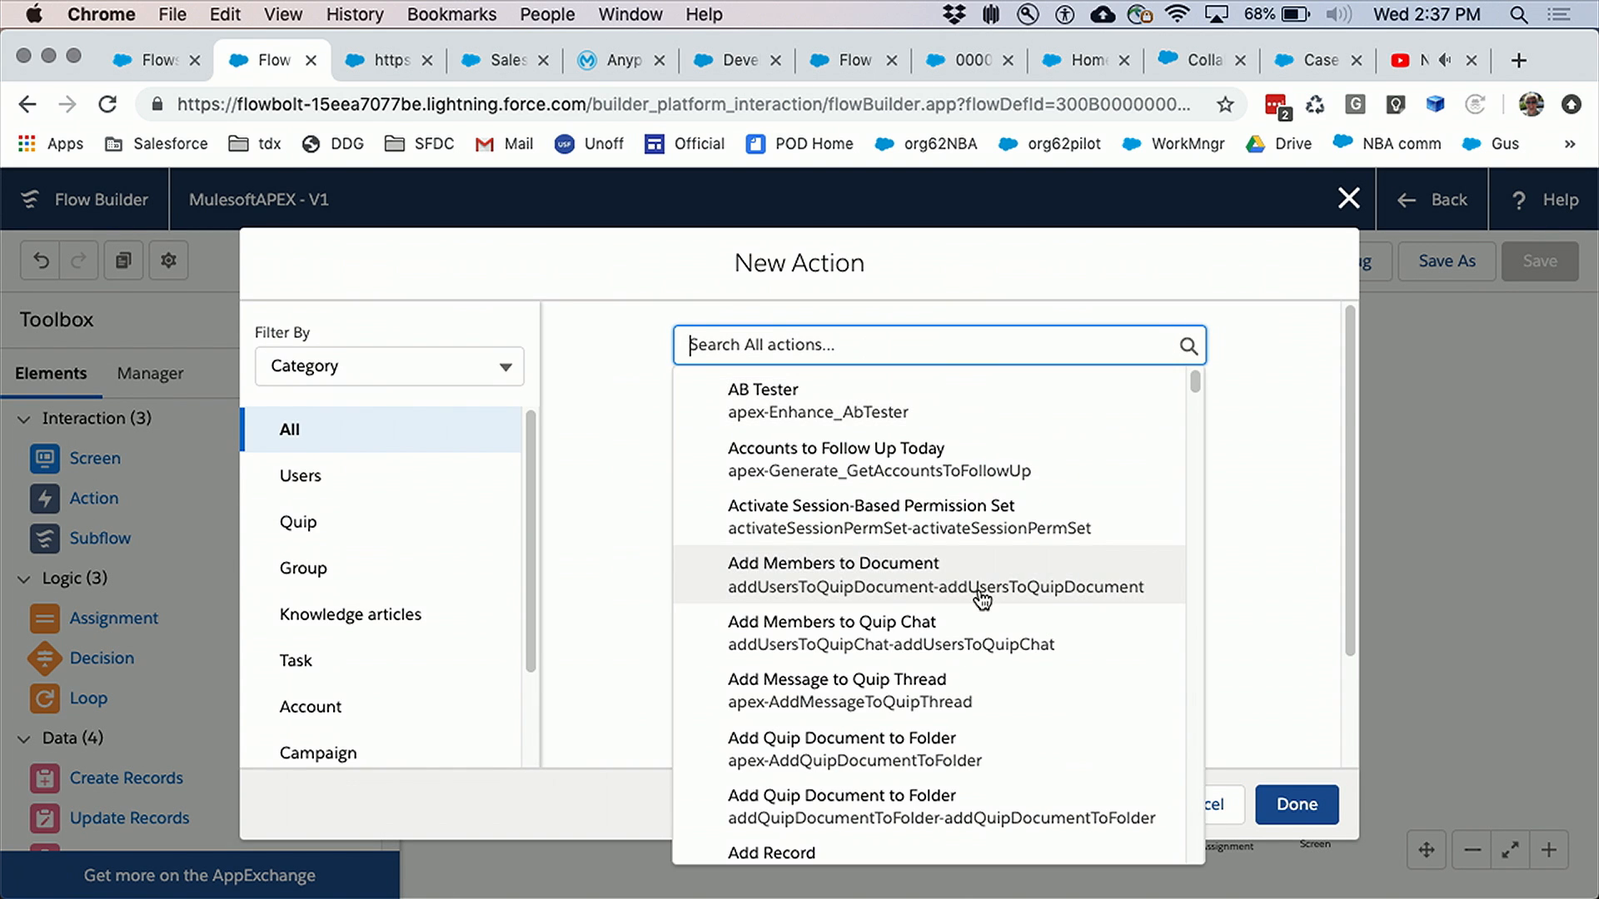
{"action": "scroll", "coordinate": [983, 598], "scroll_direction": "down", "scroll_amount": 5}
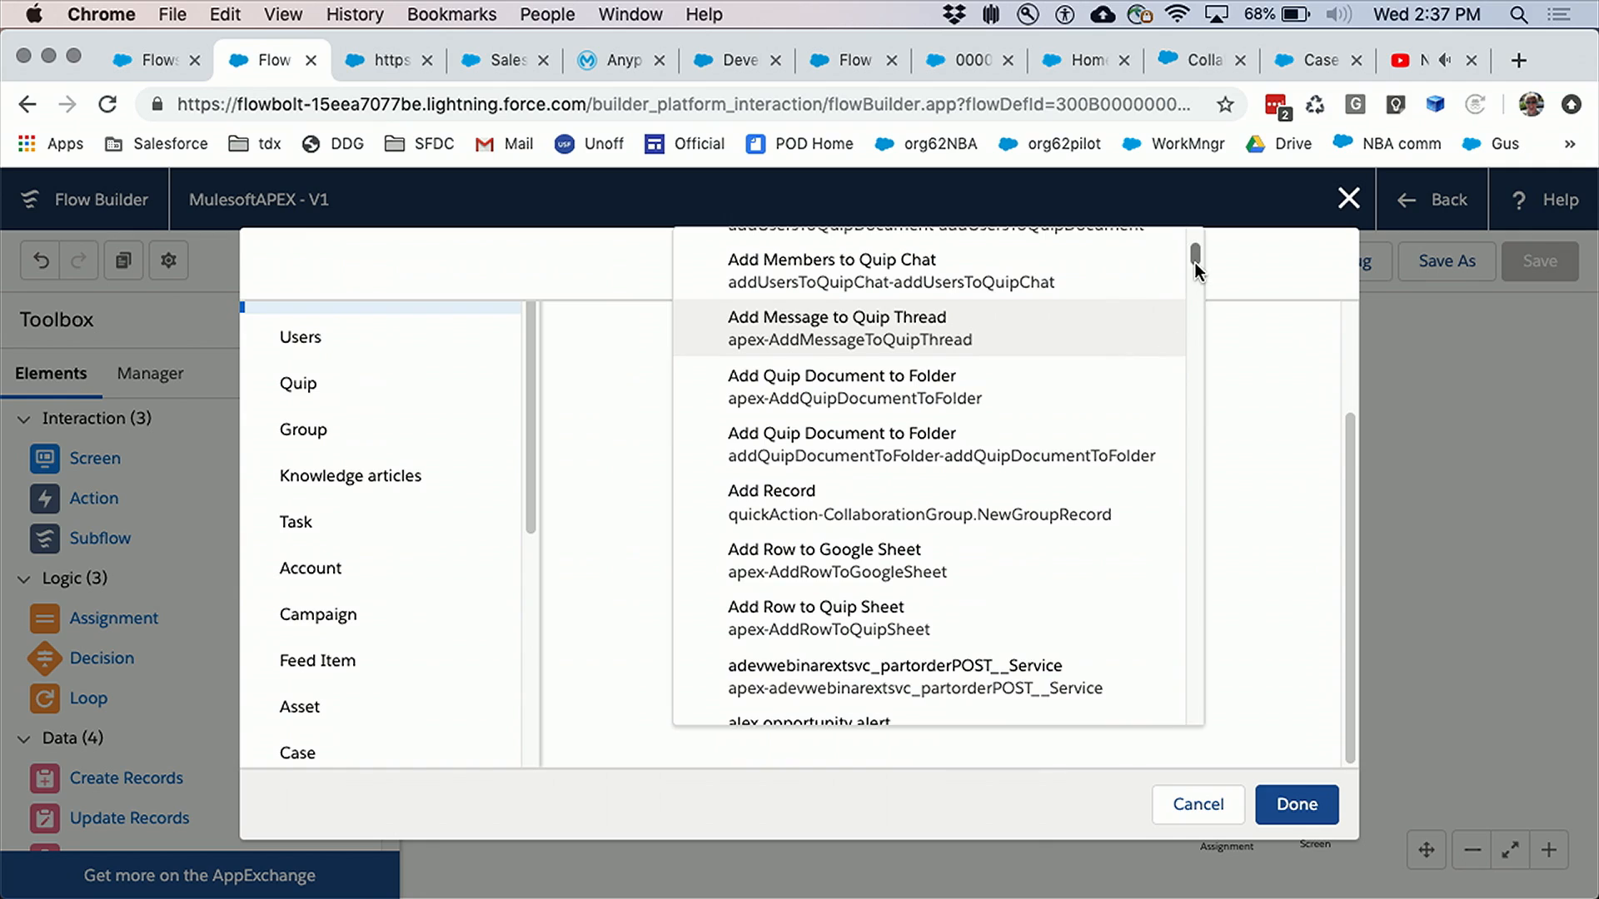
{"action": "left_click_drag", "start_coordinate": [1194, 263], "coordinate": [1190, 575]}
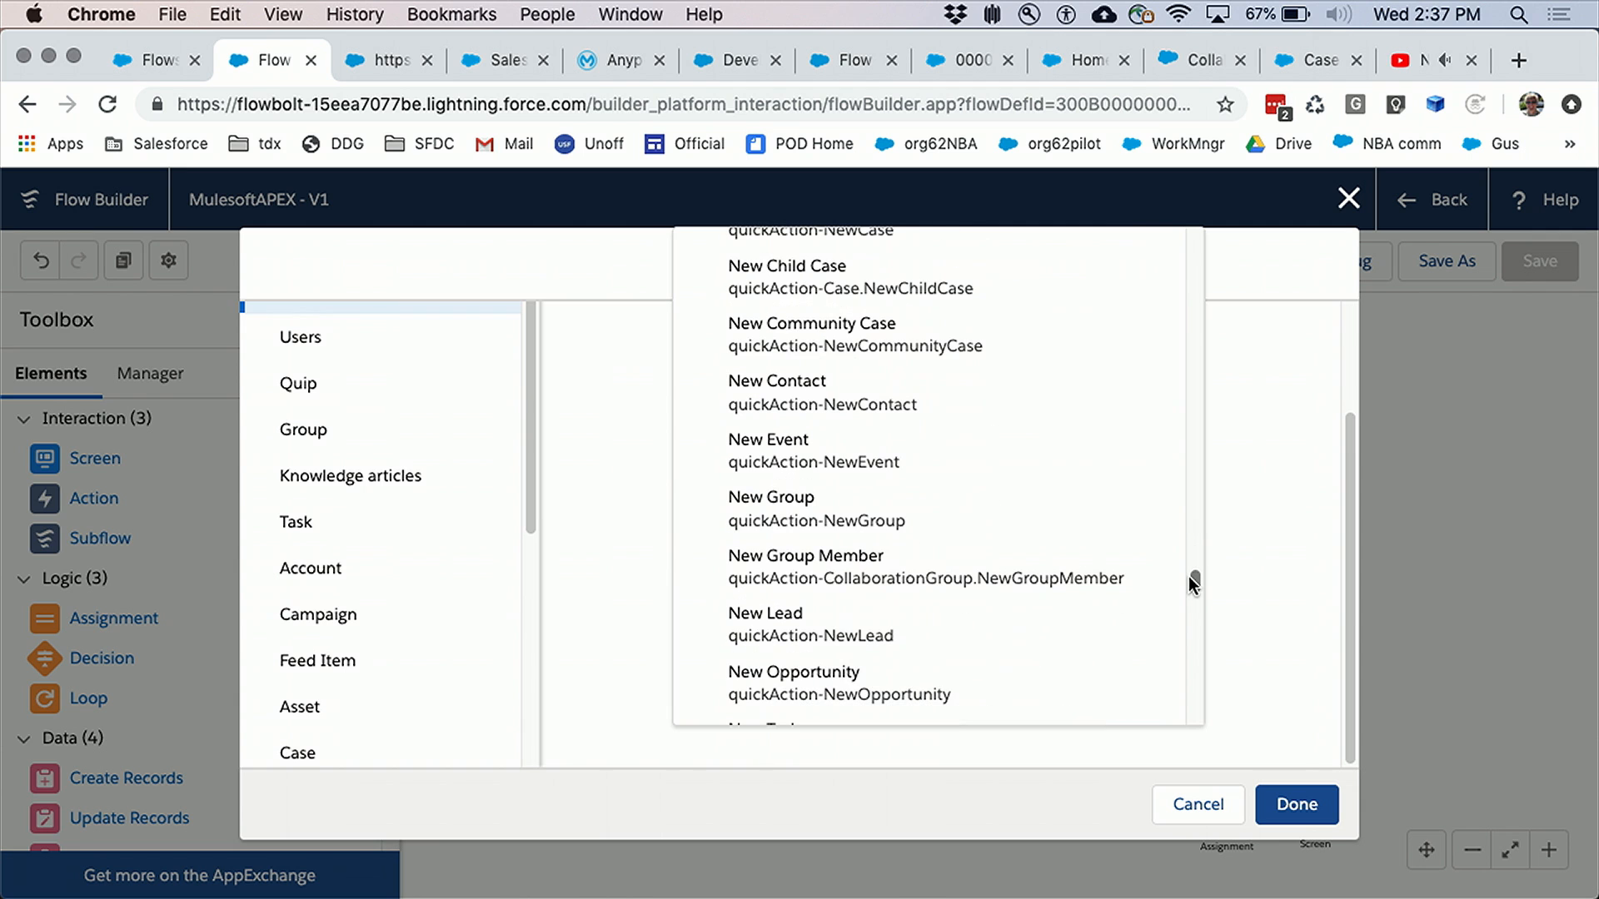
{"action": "scroll", "coordinate": [1039, 486], "scroll_direction": "up", "scroll_amount": 5}
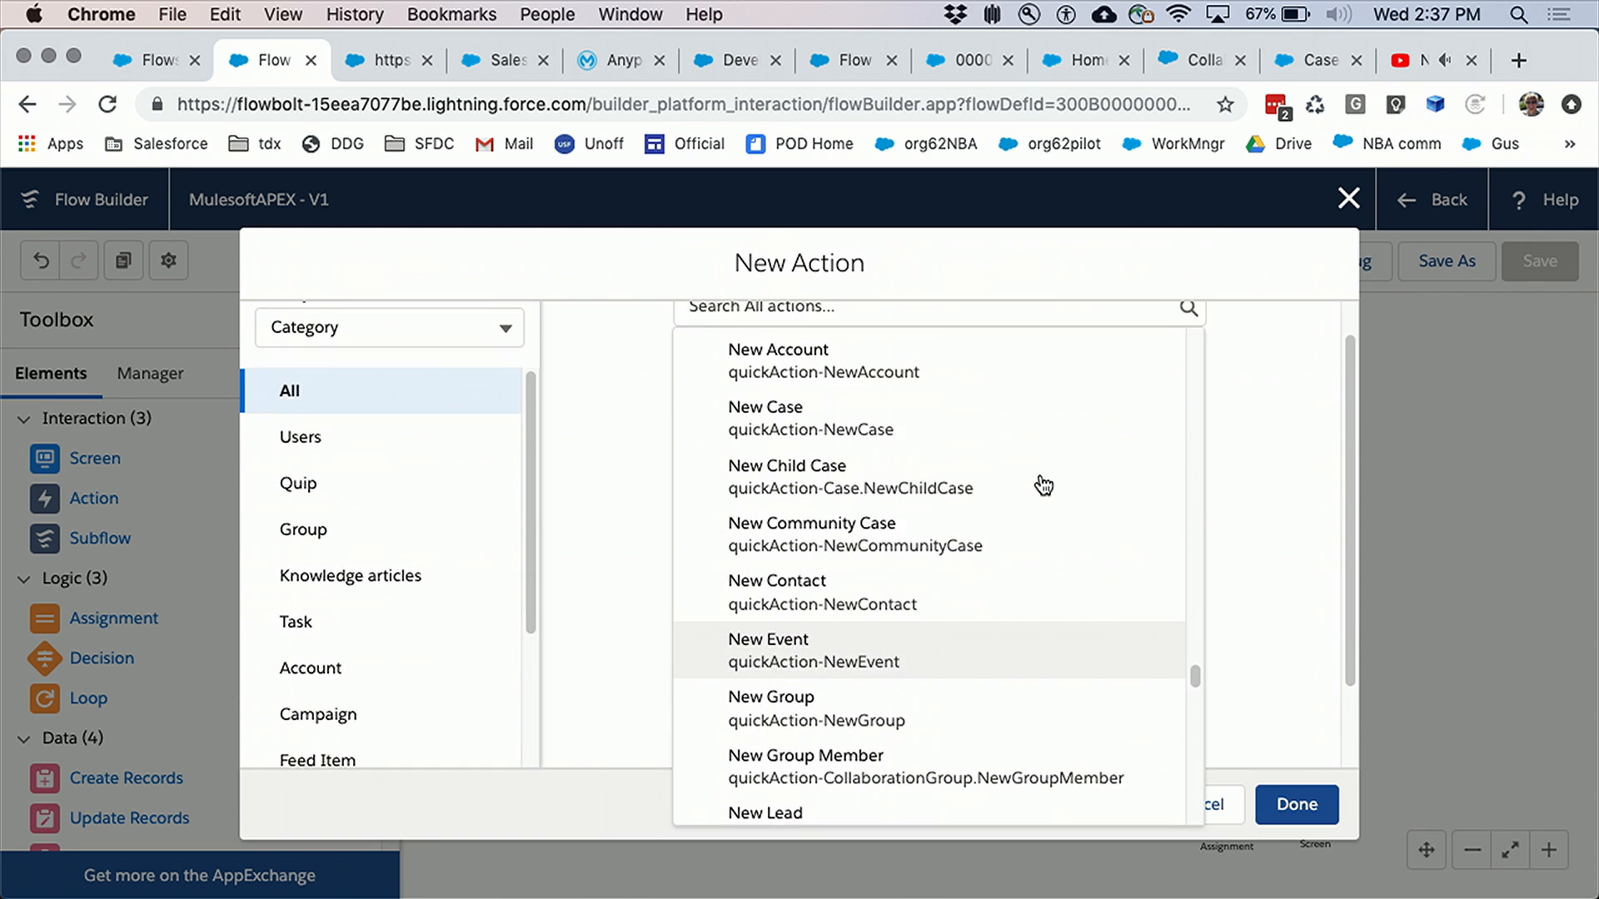
{"action": "scroll", "coordinate": [1201, 517], "scroll_direction": "up", "scroll_amount": 10}
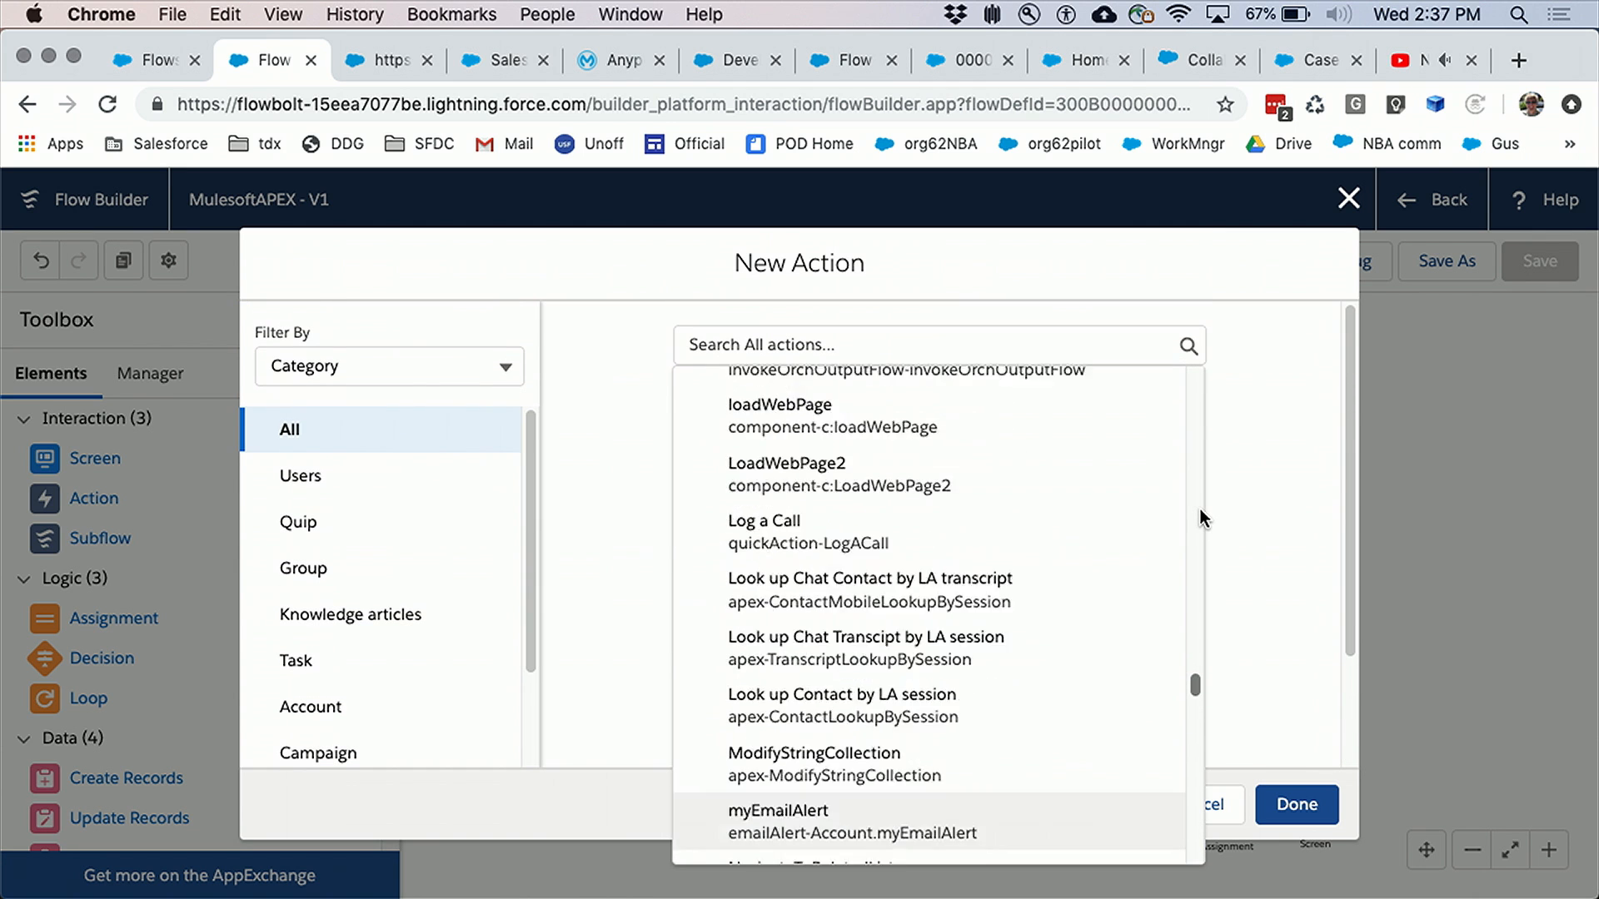
{"action": "scroll", "coordinate": [1201, 508], "scroll_direction": "up", "scroll_amount": 10}
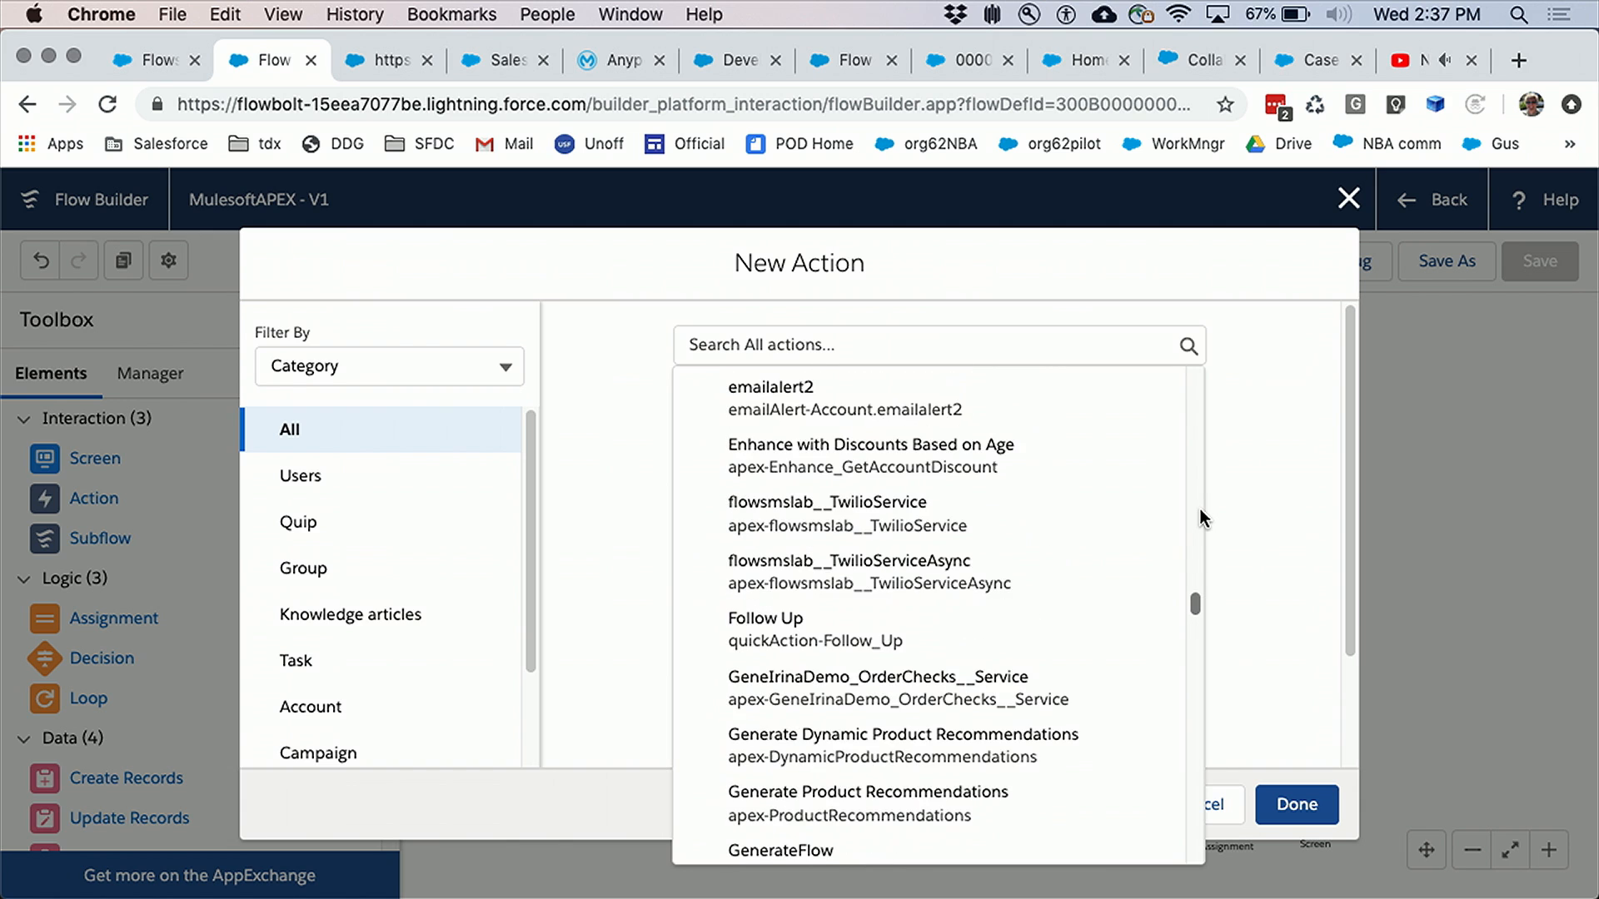
{"action": "left_click", "coordinate": [1249, 440]}
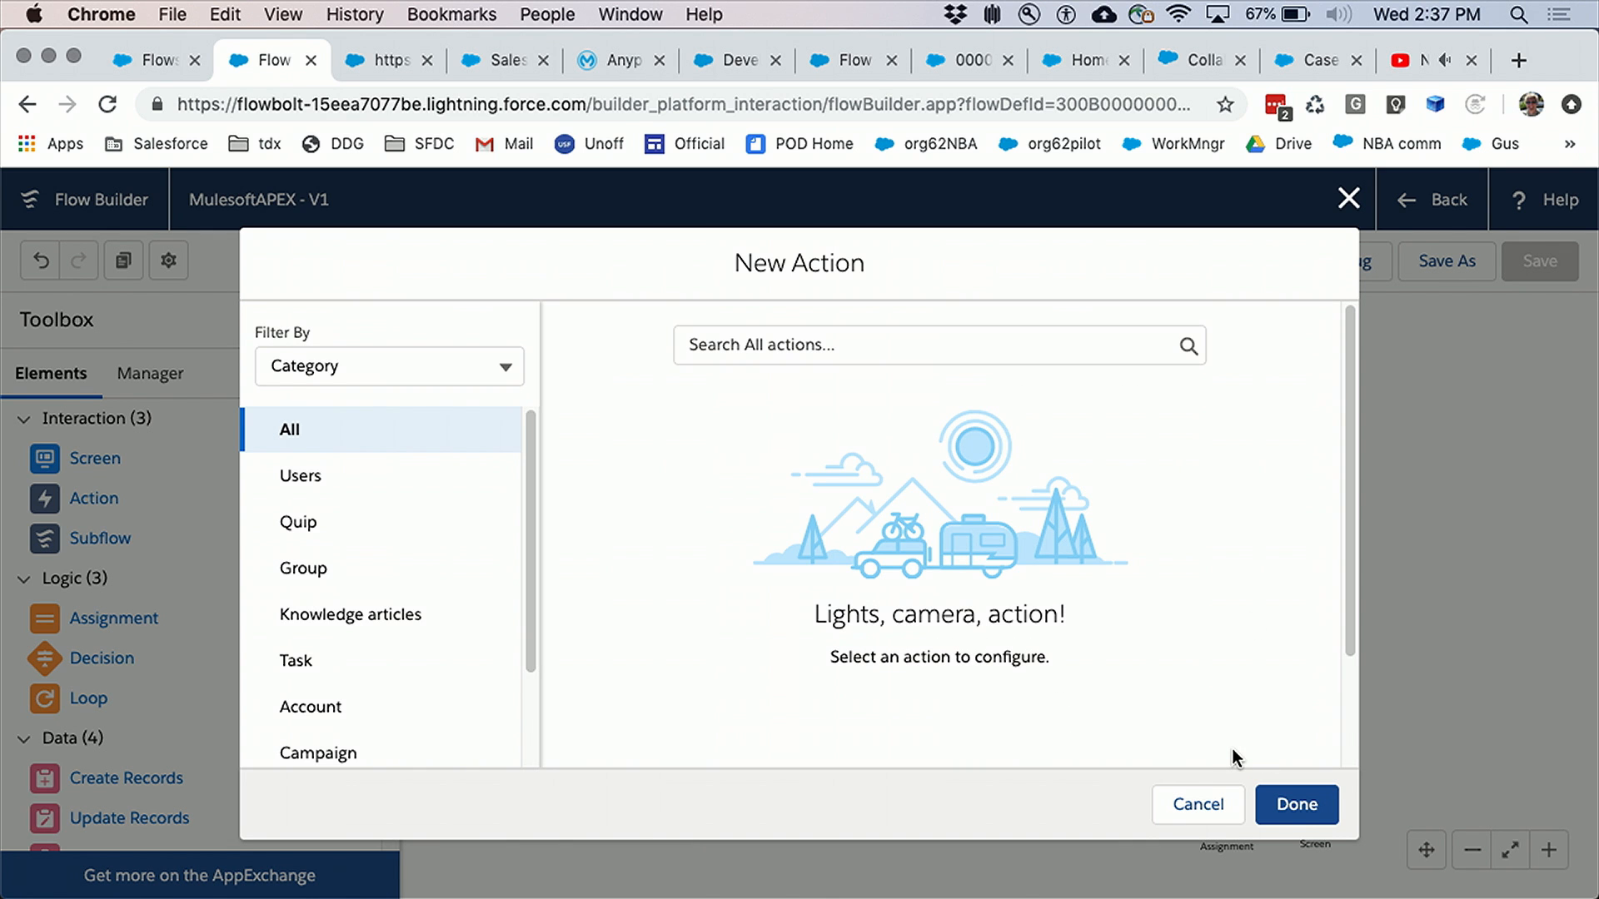
Choose the Add Members to Quip Chat action and show its input value fields.
{"action": "left_click", "coordinate": [901, 340]}
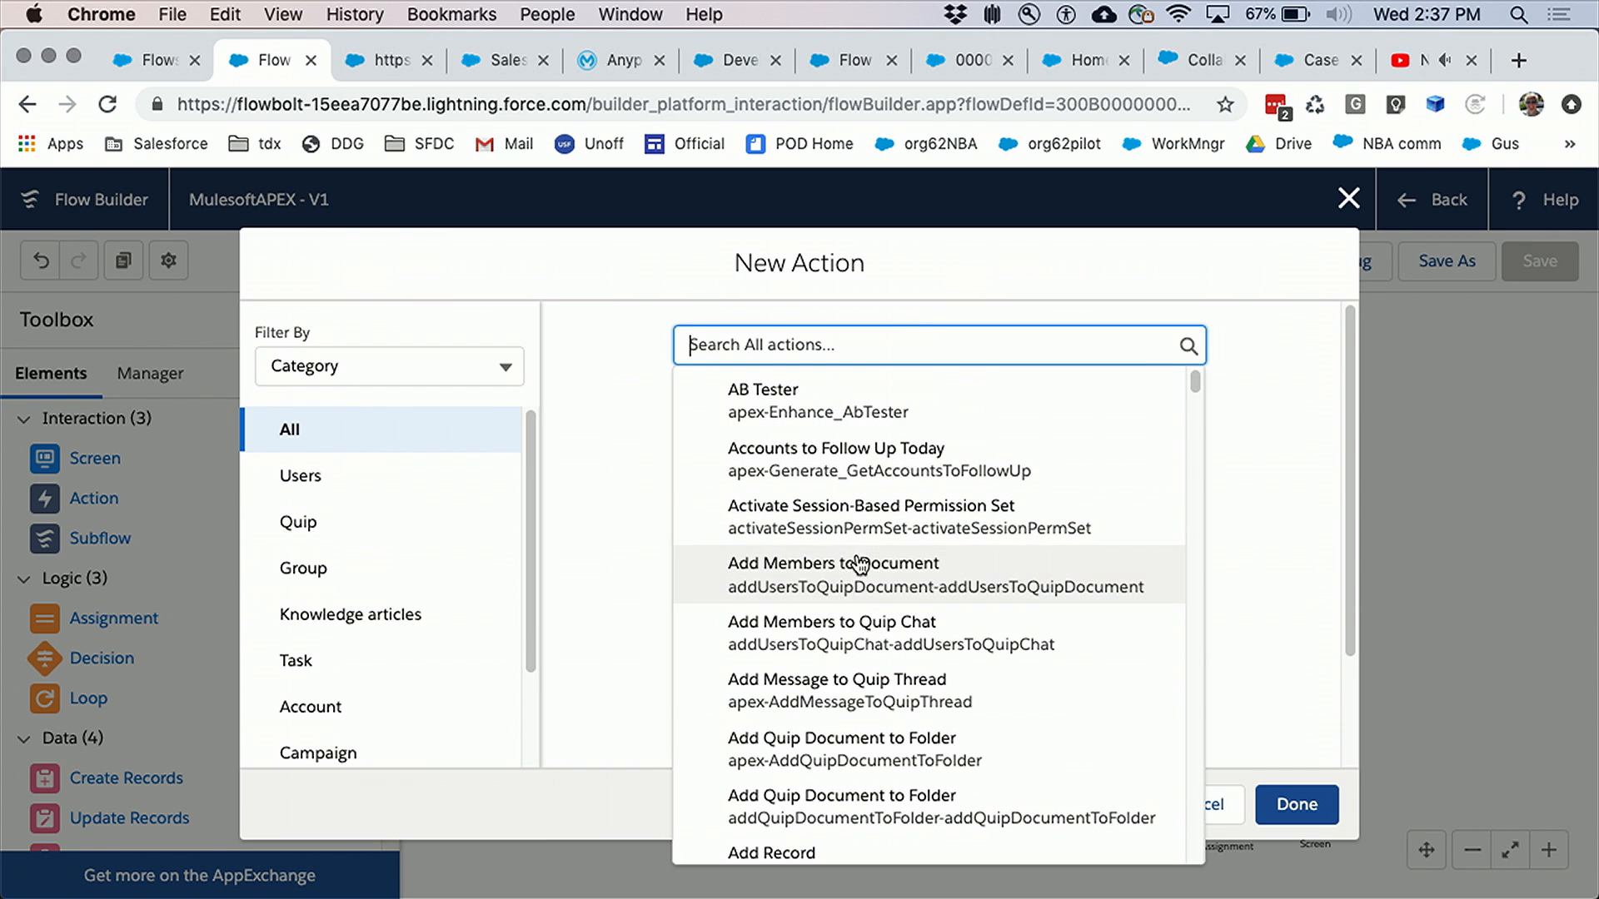
{"action": "left_click", "coordinate": [875, 623]}
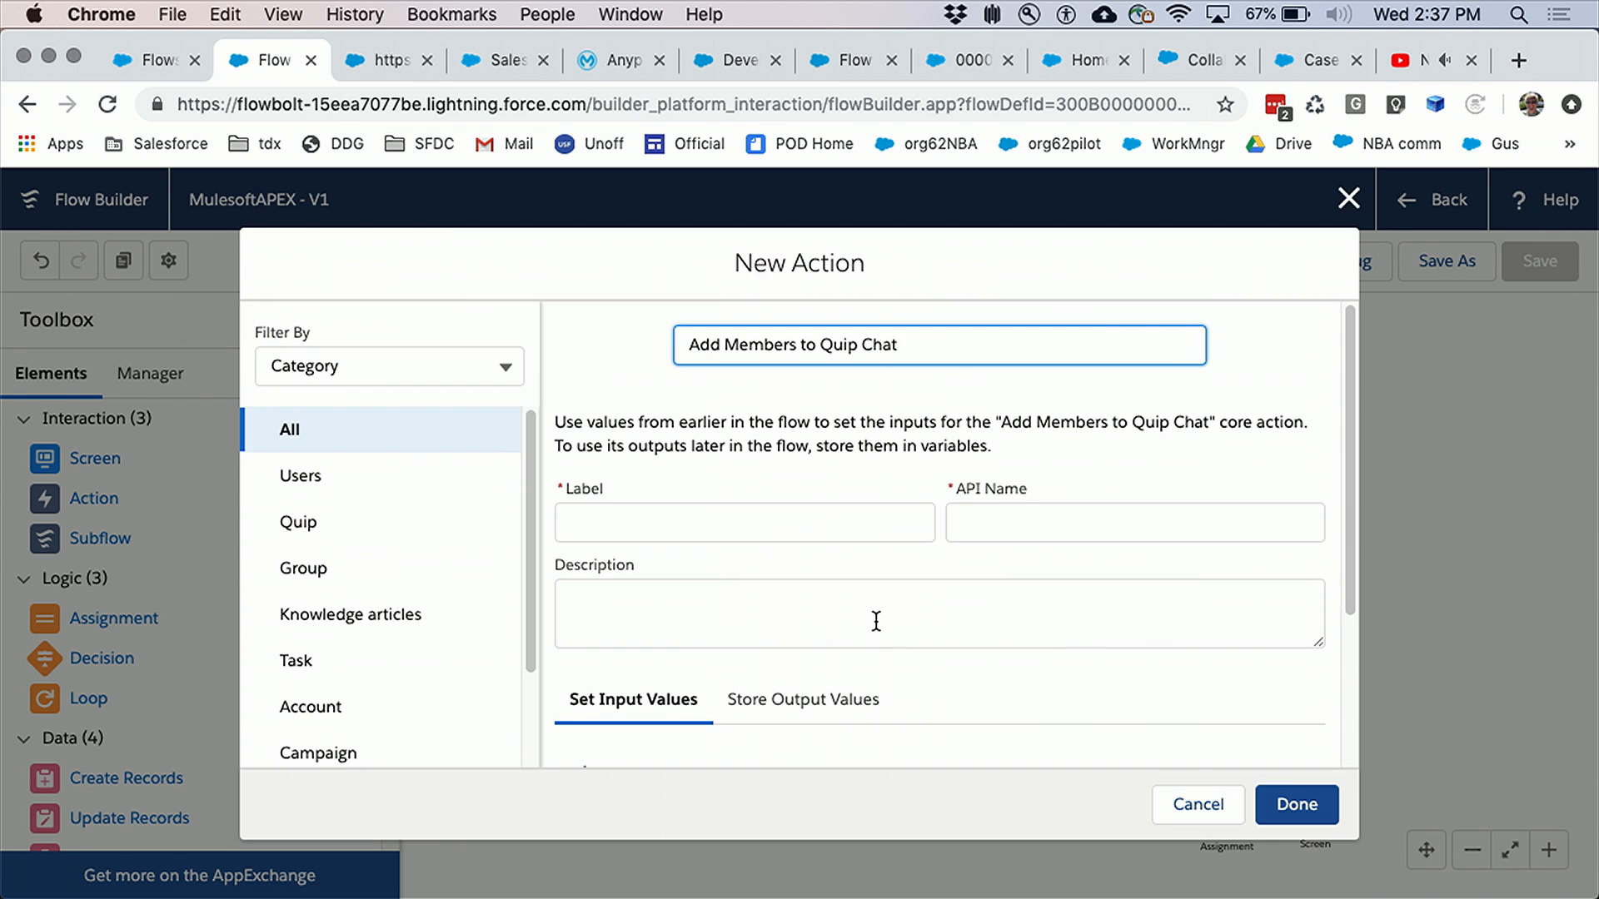
{"action": "scroll", "coordinate": [877, 621], "scroll_direction": "down", "scroll_amount": 3}
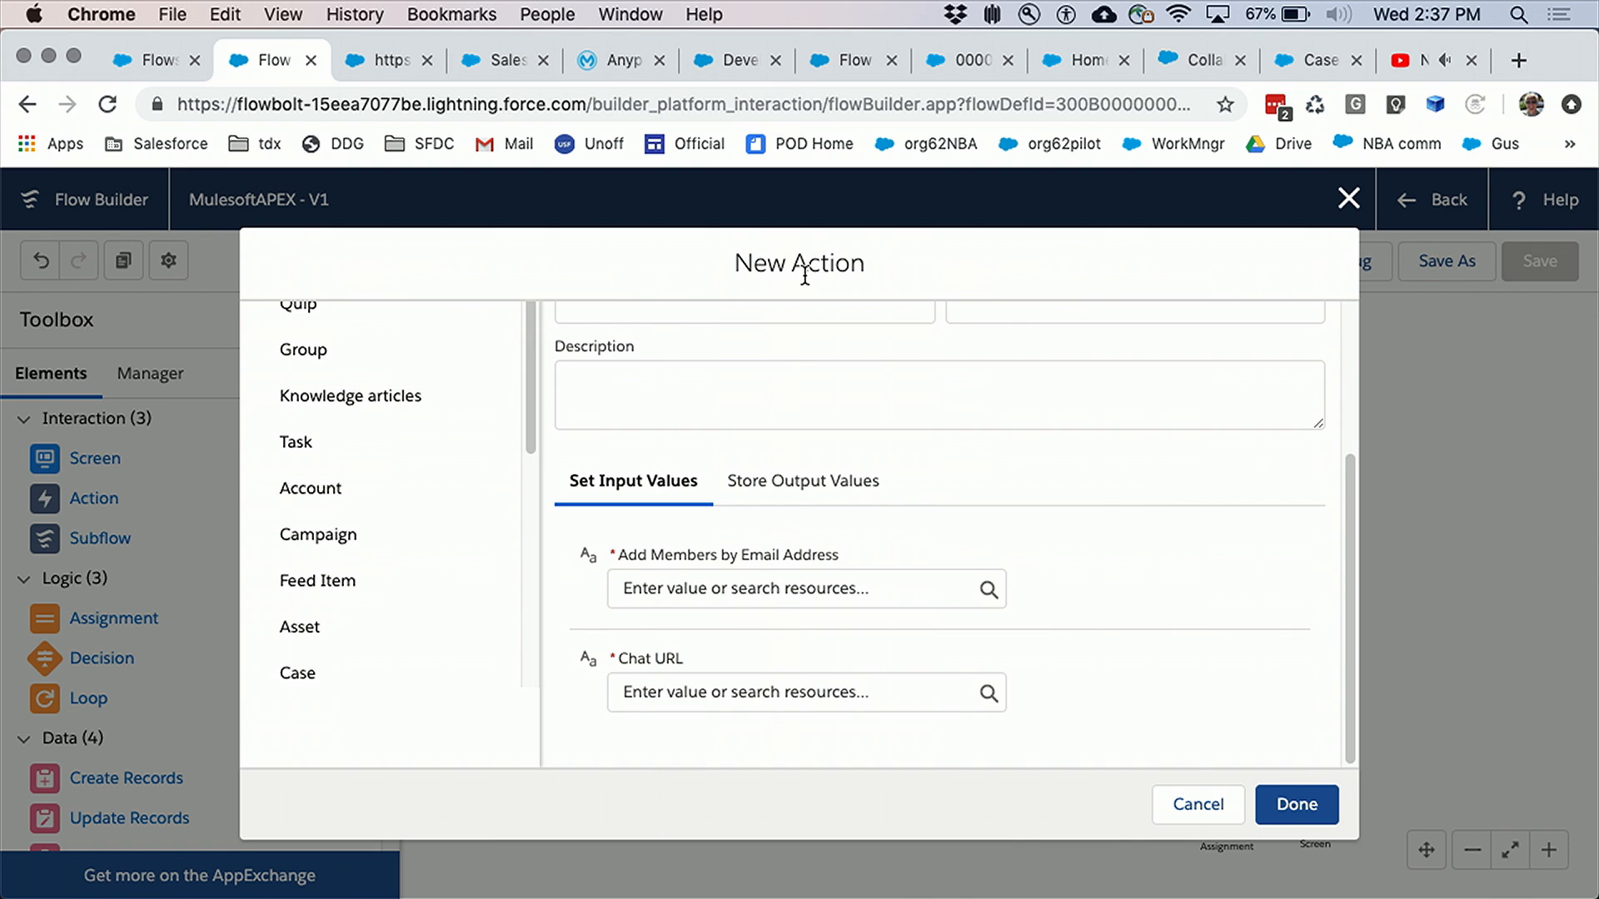
Return to the GetProducts code in the Developer Console and highlight the endpointURL invocable variable in the Requests class.
{"action": "left_click", "coordinate": [722, 68]}
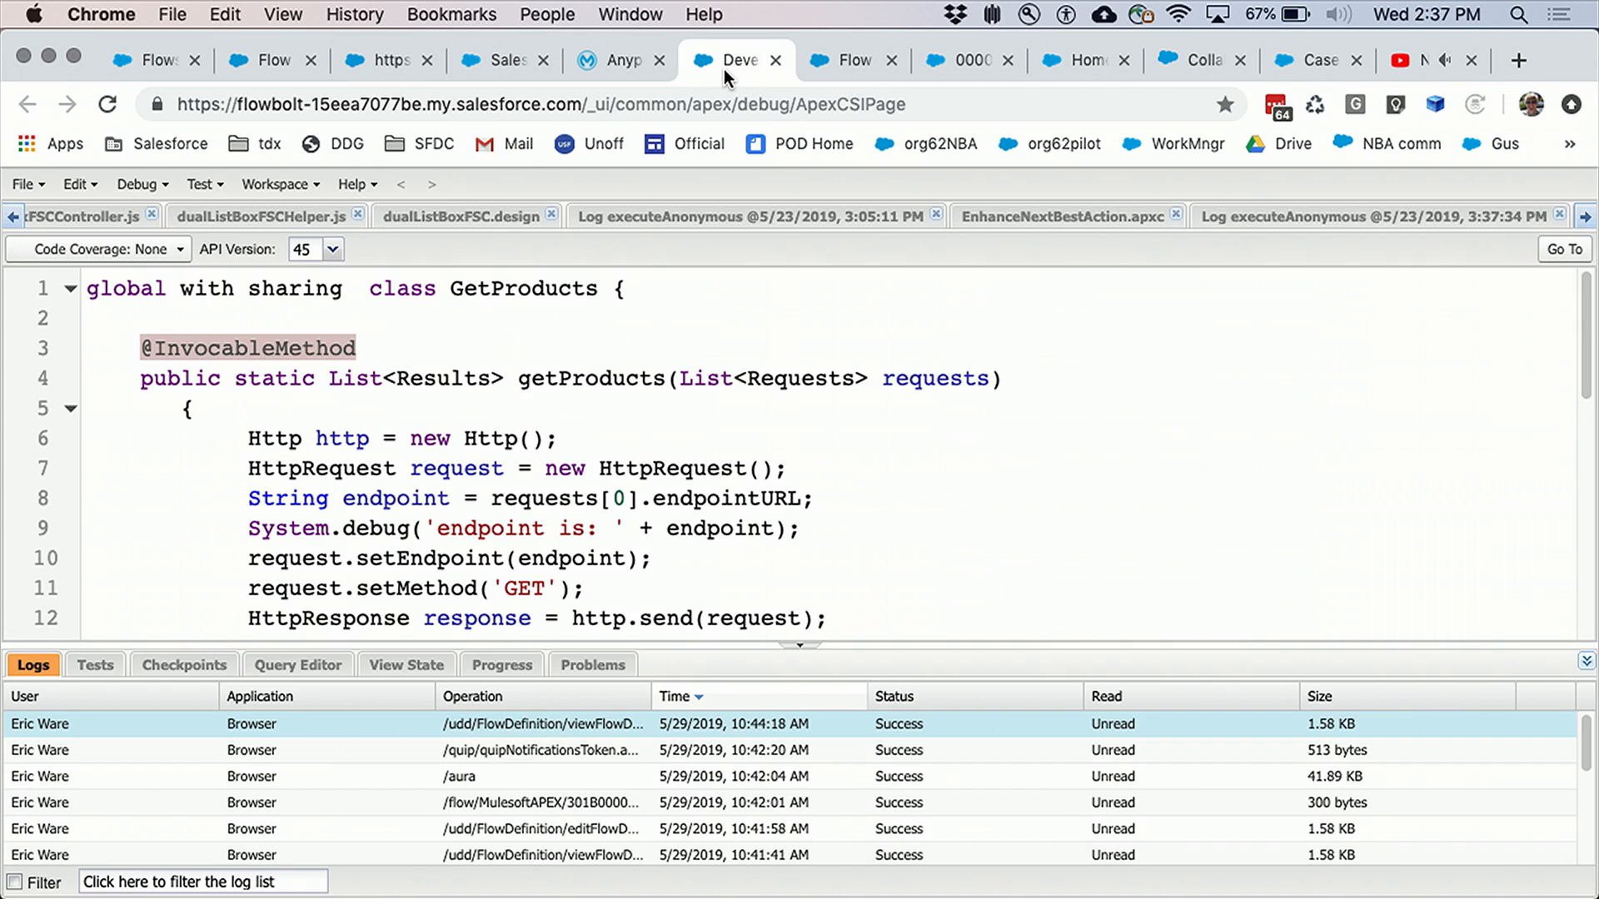
{"action": "scroll", "coordinate": [609, 506], "scroll_direction": "down", "scroll_amount": 5}
{"action": "scroll", "coordinate": [608, 507], "scroll_direction": "down", "scroll_amount": 3}
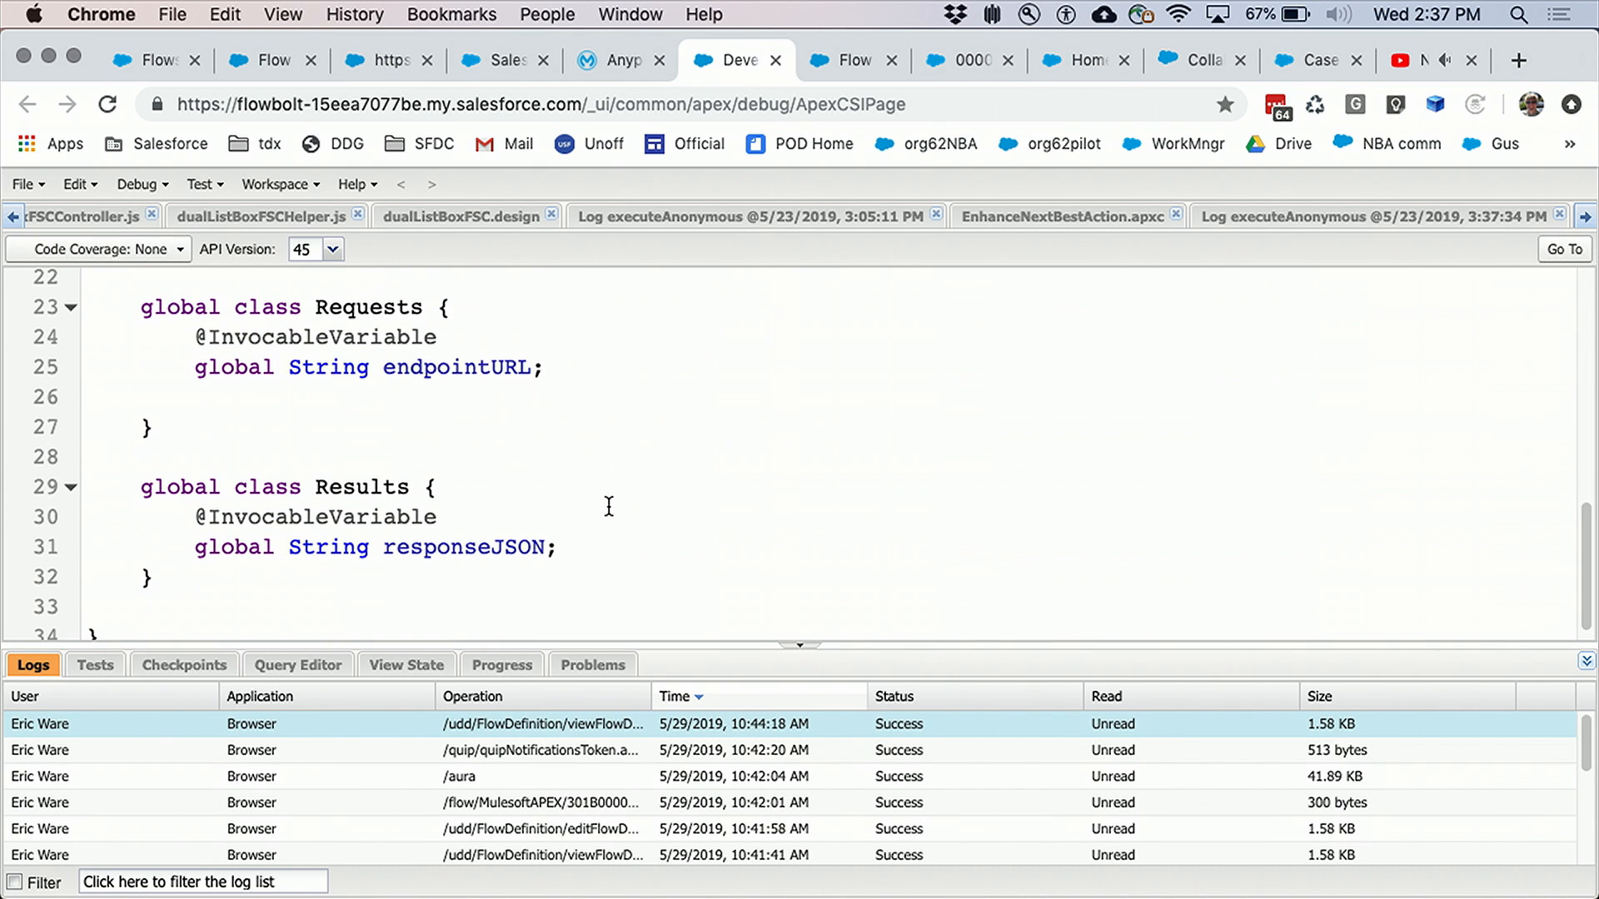
{"action": "left_click_drag", "start_coordinate": [182, 337], "coordinate": [563, 366]}
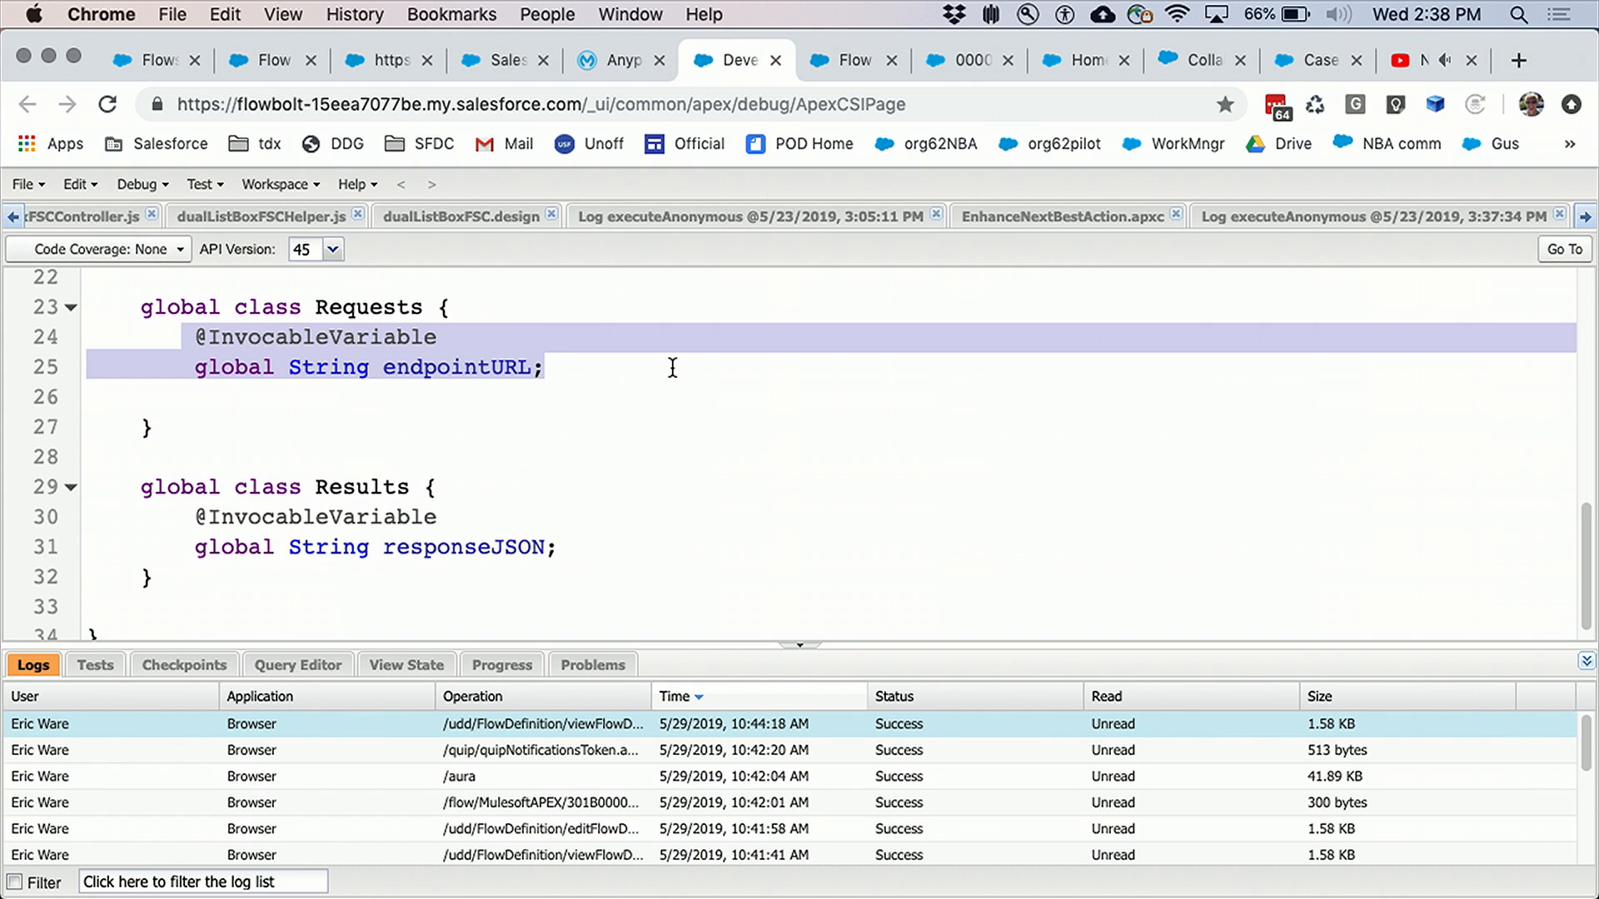
Review the getProducts method's request and result handling, and highlight the Results class with its responseJSON invocable variable.
{"action": "scroll", "coordinate": [672, 364], "scroll_direction": "up", "scroll_amount": 4}
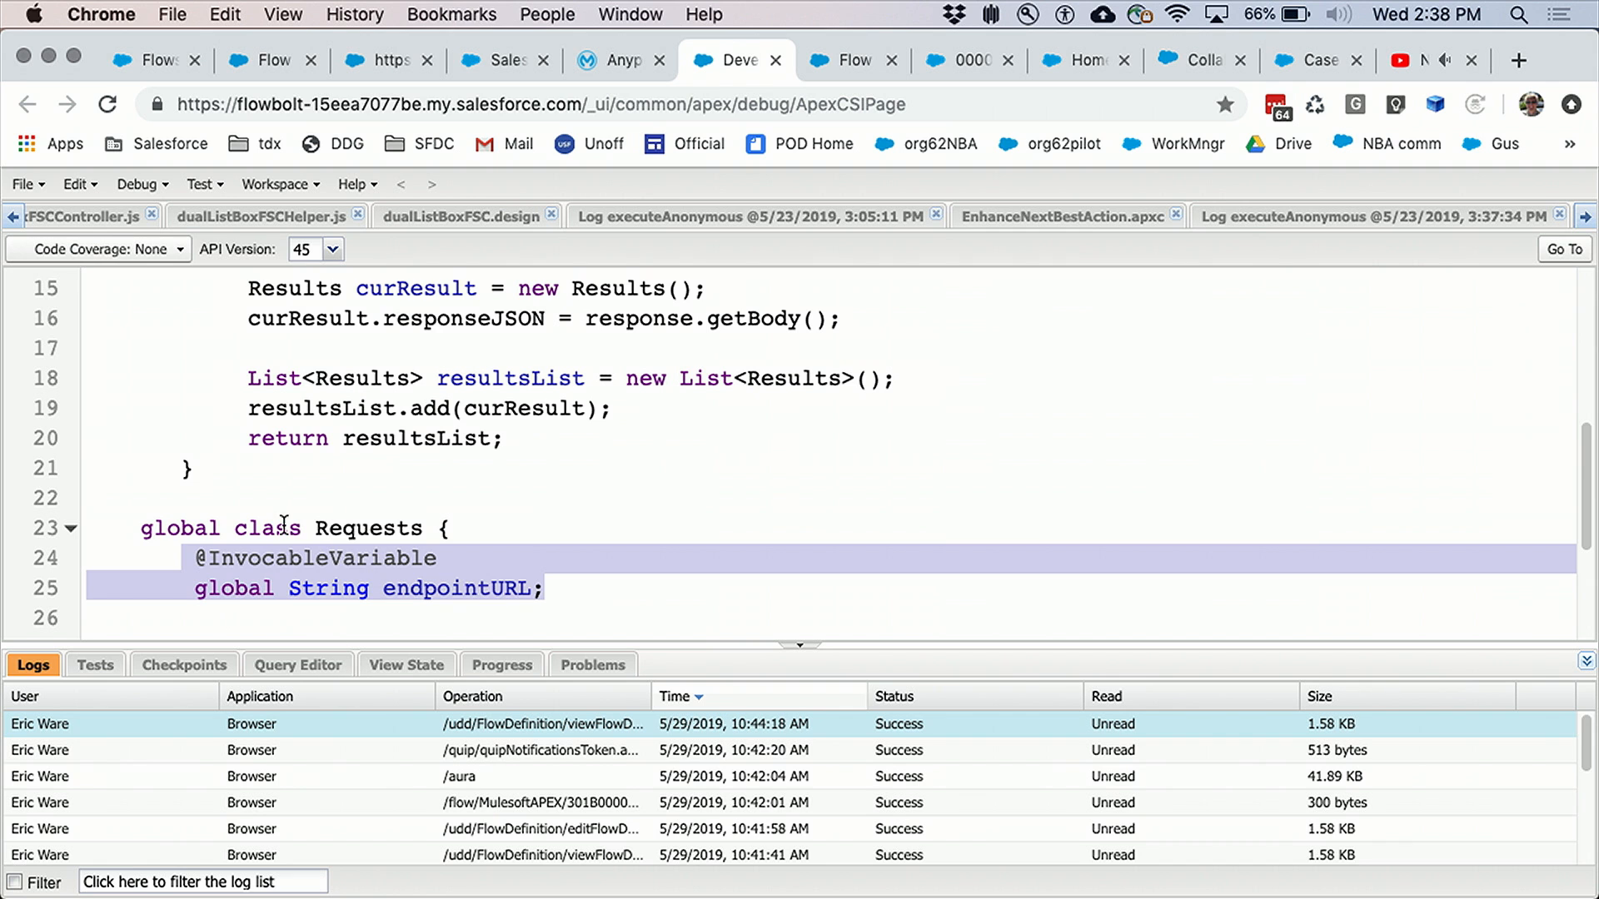
{"action": "scroll", "coordinate": [651, 449], "scroll_direction": "up", "scroll_amount": 5}
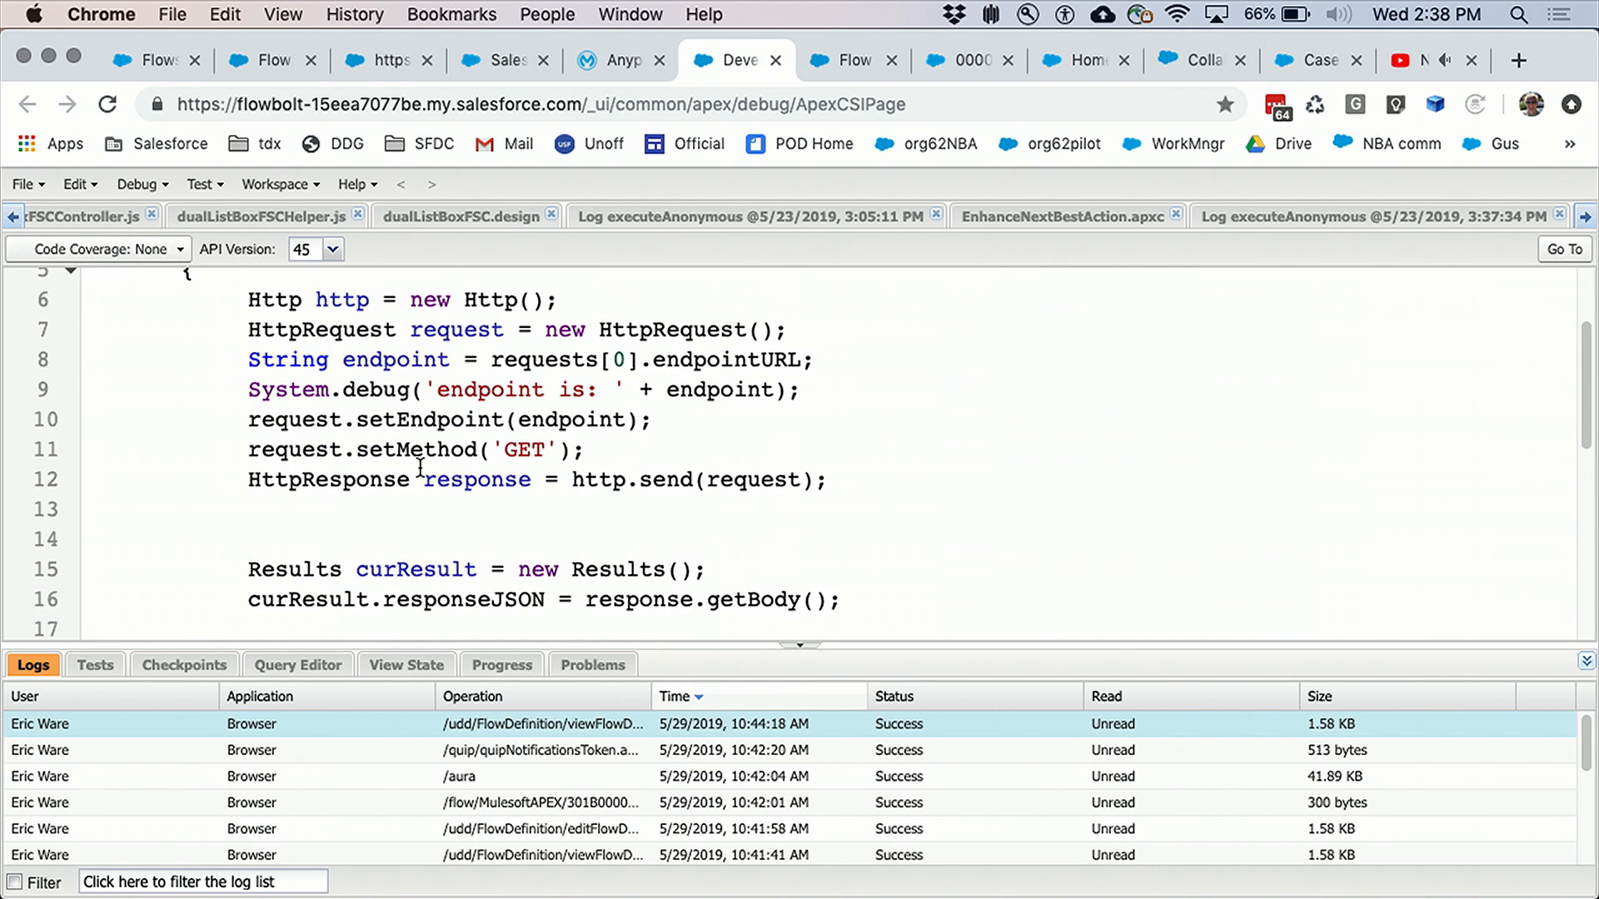
{"action": "scroll", "coordinate": [818, 558], "scroll_direction": "down", "scroll_amount": 4}
{"action": "scroll", "coordinate": [818, 559], "scroll_direction": "down", "scroll_amount": 2}
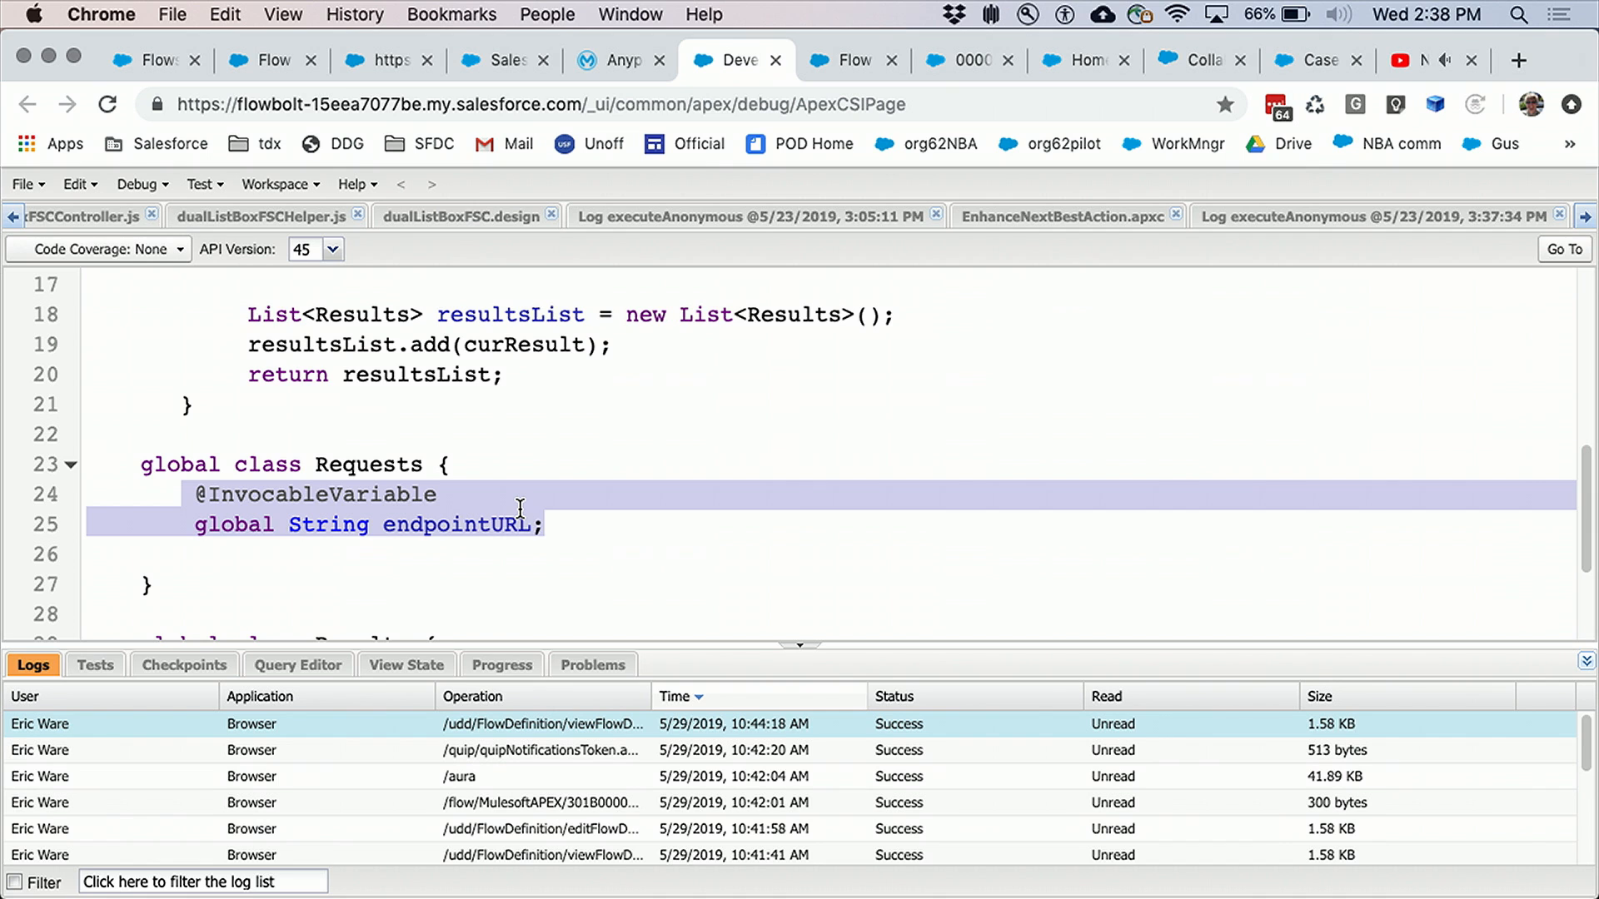
{"action": "scroll", "coordinate": [521, 508], "scroll_direction": "down", "scroll_amount": 5}
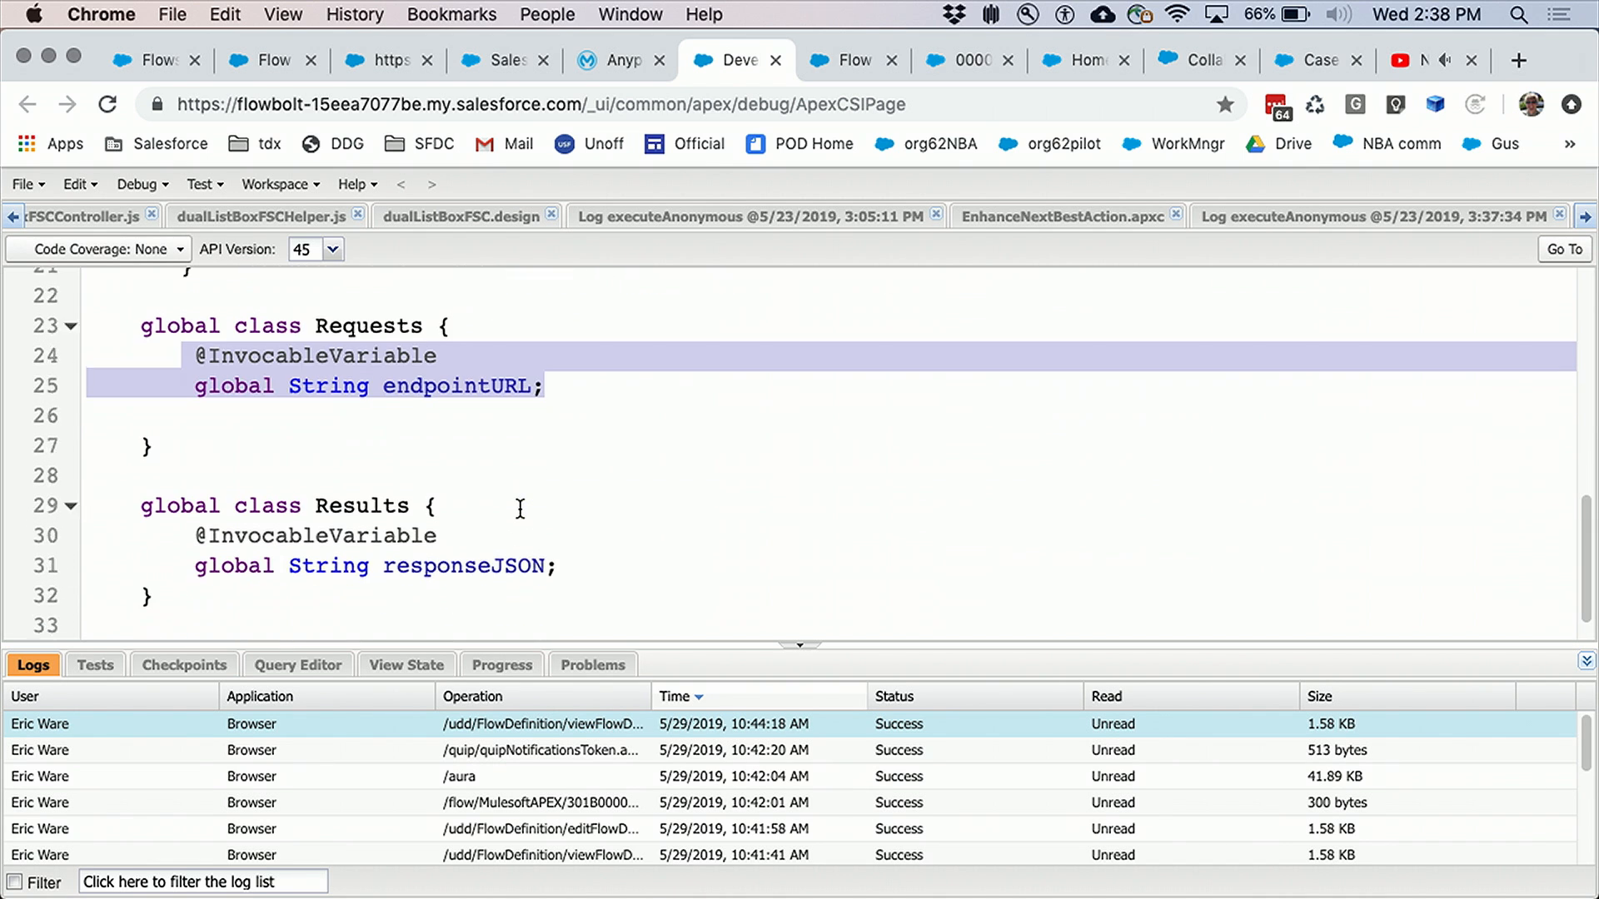
{"action": "left_click", "coordinate": [138, 473]}
{"action": "left_click_drag", "start_coordinate": [159, 491], "coordinate": [254, 557]}
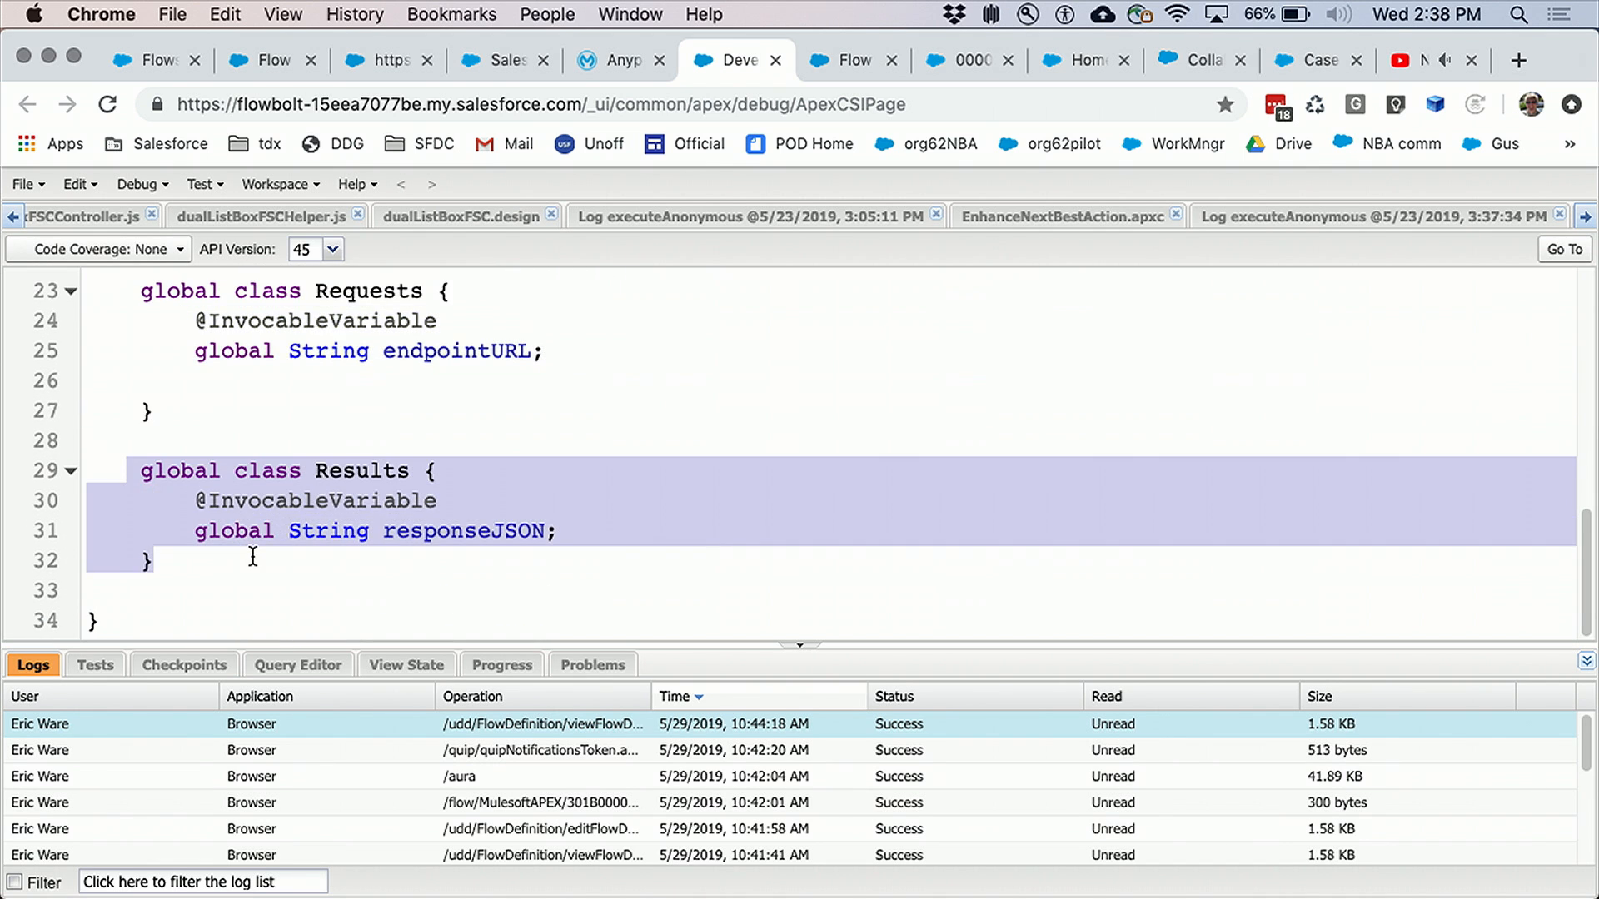